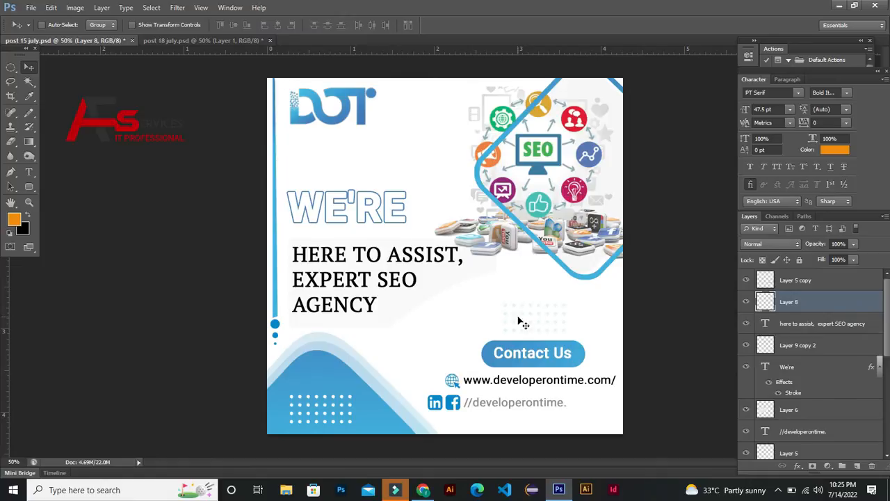
left_click(546, 347)
left_click(820, 406, "shift")
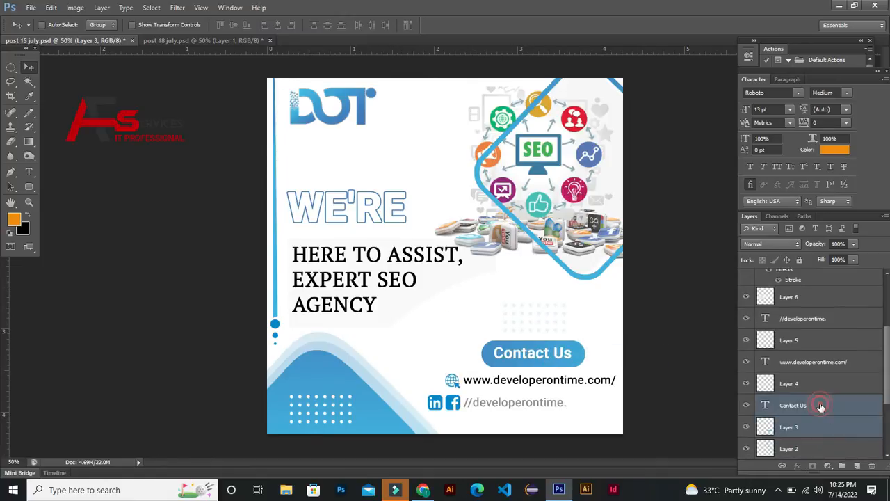
key("ctrl+e")
key("ctrl+z")
Merge the Contact Us text with its blue button shape in post 15 july.psd and copy it into post 18 july.psd at the same spot
scroll(842, 383, "down", 1)
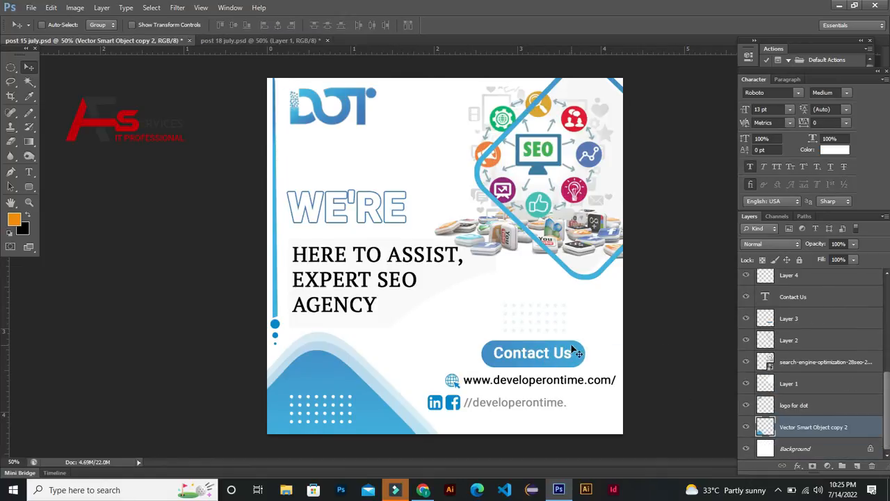
left_click(828, 318)
left_click(806, 301, "shift")
key("ctrl+e")
left_click_drag(495, 297, 544, 342)
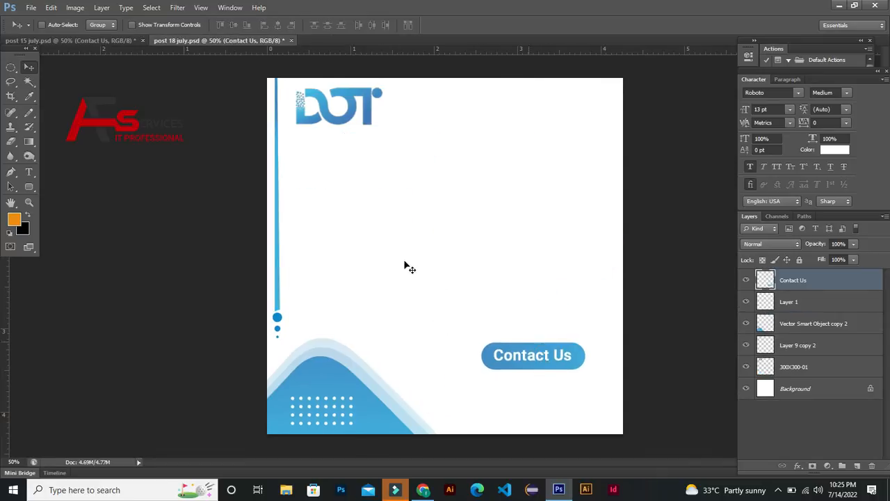
left_click(115, 44)
left_click_drag(461, 379, 546, 398)
key("ctrl+Tab")
Shift the globe icon and the website text left so both fit on the canvas below the Contact Us button
right_click(430, 385)
right_click(465, 385)
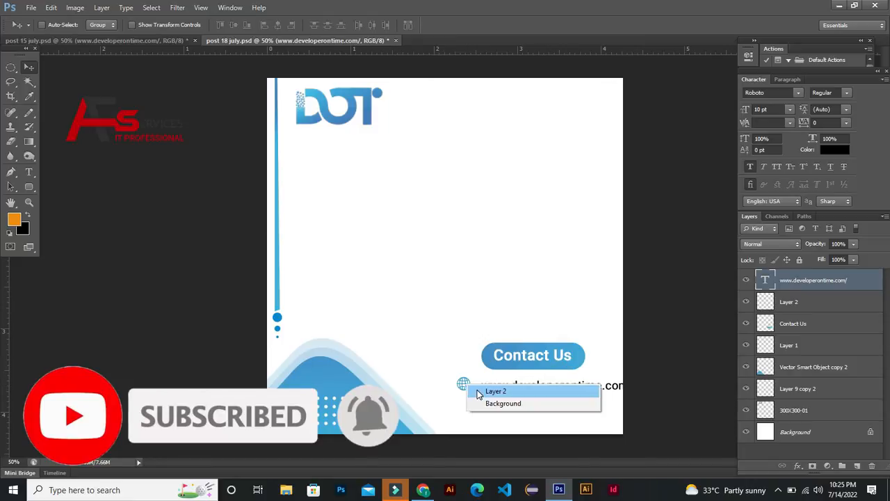
left_click(477, 392)
key("shift+Left")
right_click(541, 386)
left_click(548, 392)
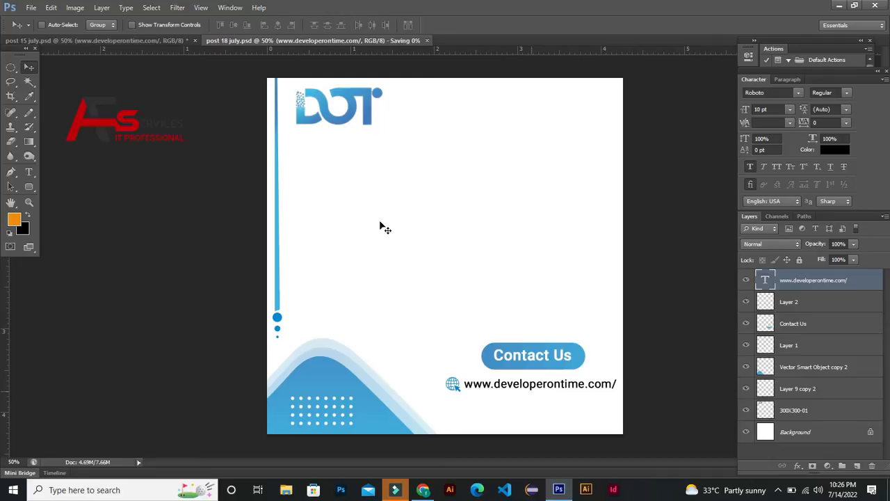
Copy the LinkedIn and Facebook icons from post 15 july.psd into post 18 july.psd, below the website line
left_click(121, 41)
right_click(441, 402)
left_click(449, 405)
mouse_move(449, 405)
left_mouse_down()
mouse_move(256, 74)
mouse_move(208, 40)
mouse_move(449, 424)
mouse_move(447, 407)
left_mouse_up()
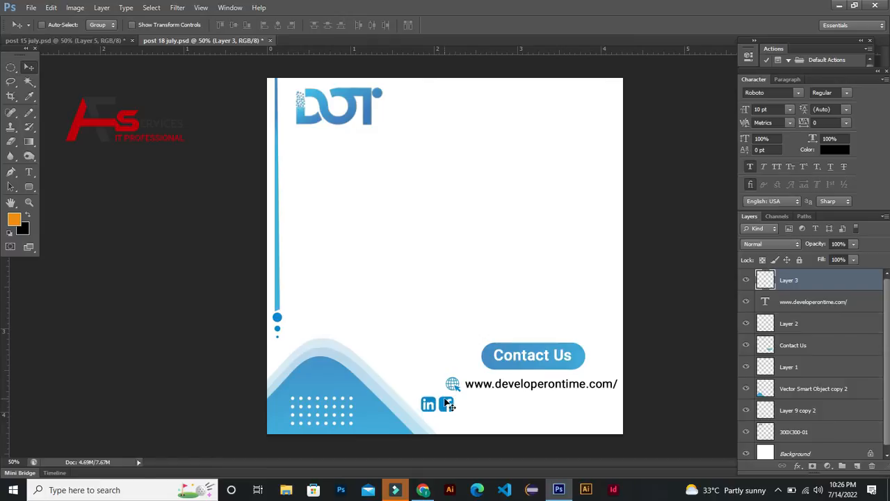
Copy the //developerontime. text from post 15 july.psd into post 18 july.psd, placing it beside the social icons
left_click(92, 40)
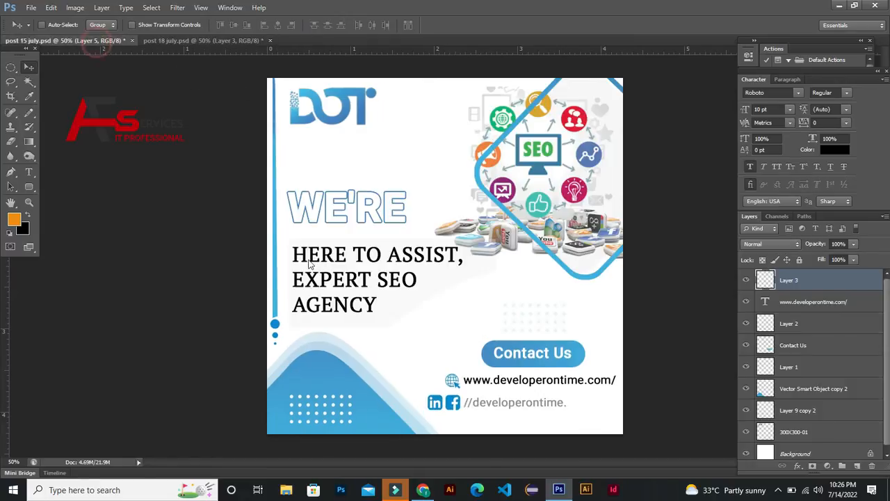
right_click(480, 403)
left_click(505, 409)
mouse_move(505, 409)
left_mouse_down()
mouse_move(241, 67)
mouse_move(231, 42)
mouse_move(511, 416)
left_mouse_up()
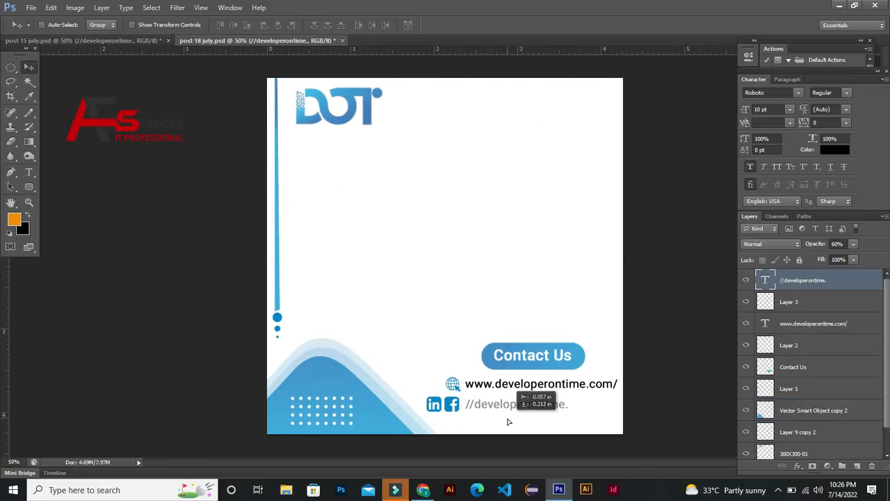
double_click(759, 273)
left_click(354, 25)
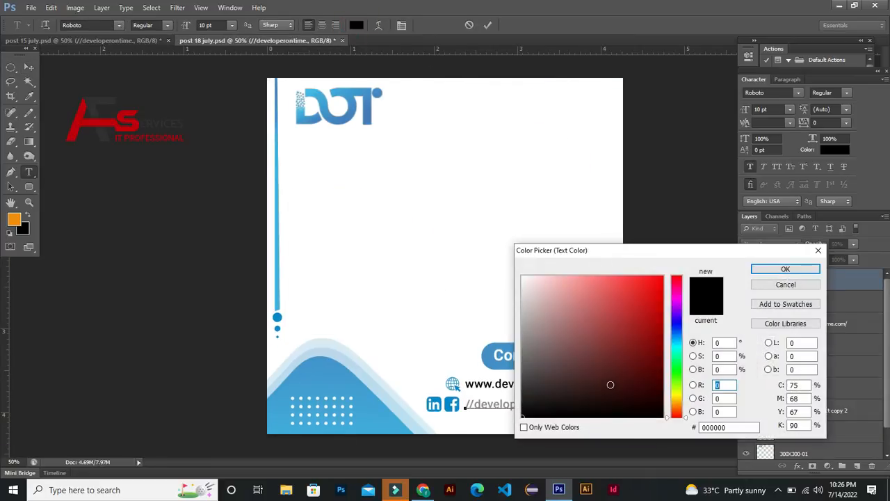
left_click(768, 285)
Set the opacity of the //developerontime. text layer to 100%
left_click(854, 245)
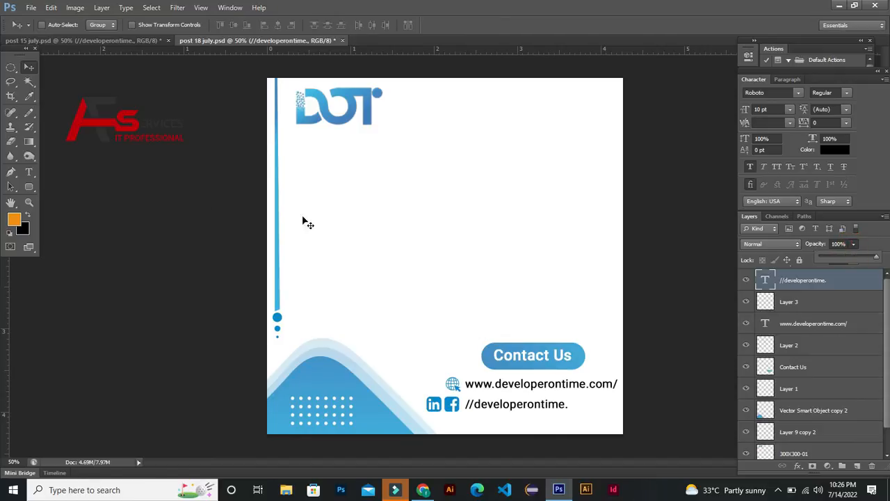
Copy the blue rounded diamond outline and the light grey diamond shape from post 15 july.psd into the upper-right area of post 18 july.psd
left_click(123, 41)
left_click_drag(580, 278, 575, 253)
left_click(99, 39)
left_click_drag(611, 127, 349, 43)
left_click_drag(227, 34, 566, 169)
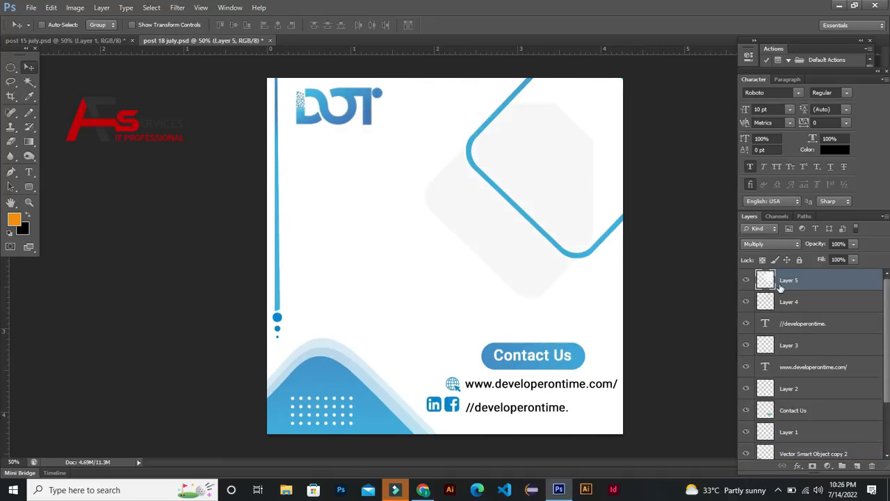
Fit the grey diamond shape inside the blue outline and fill it with the orange foreground colour
left_click_drag(514, 189, 574, 145)
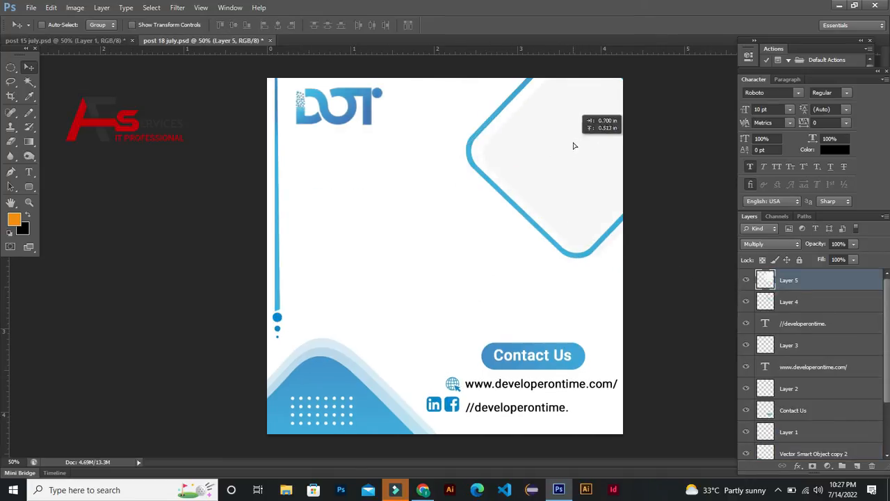
key("alt+BackSpace")
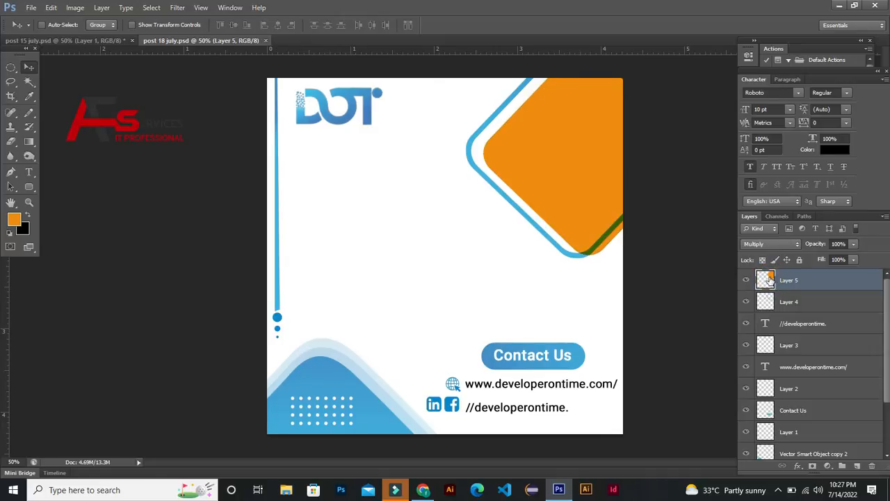
key("shift+Left")
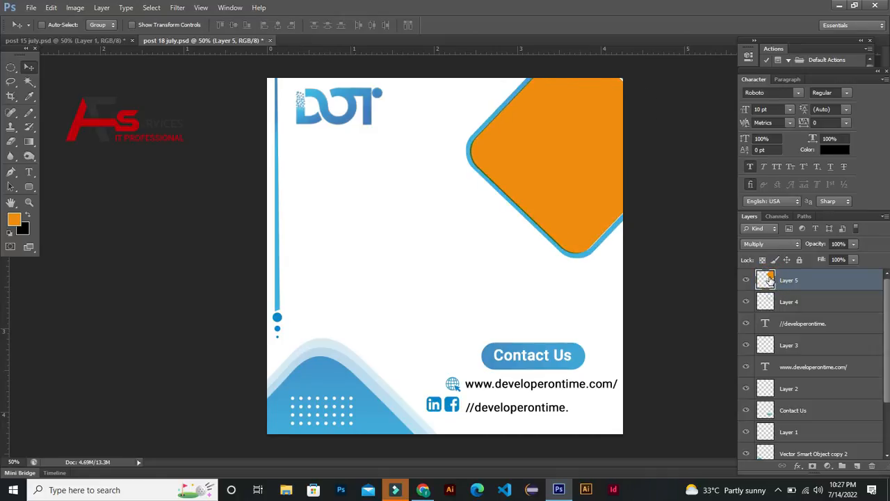
Change the foreground colour to light grey e2e2e2, refill the diamond shape with it, deselect and save the document
left_click(16, 223)
left_click_drag(549, 297, 510, 285)
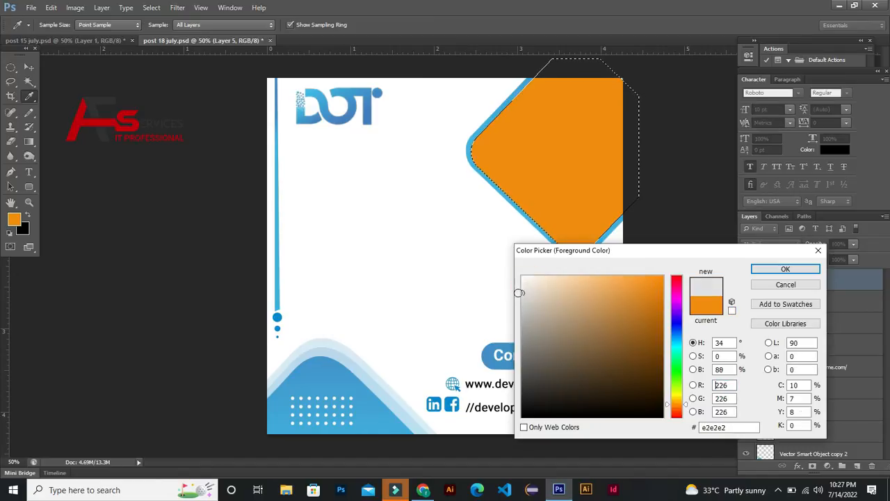
key("Return")
key("ctrl+BackSpace")
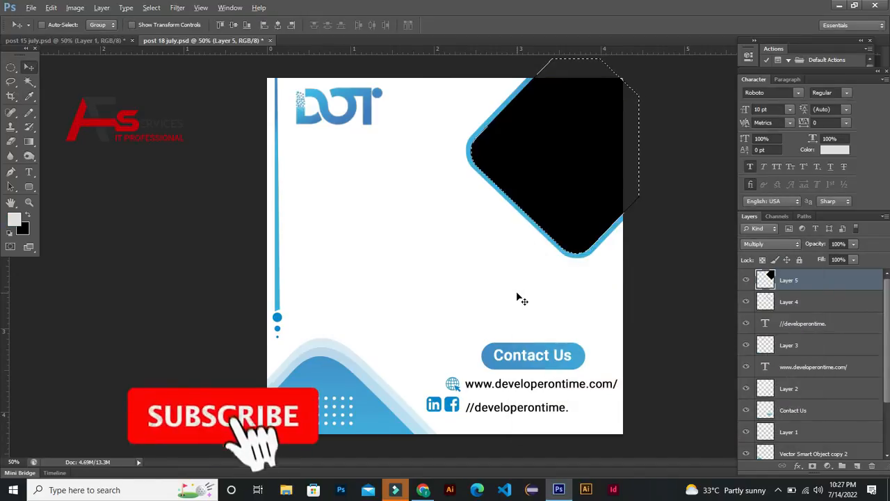
key("alt+BackSpace")
key("ctrl+d")
key("ctrl+s")
Switch to the DOT Google Sheet and copy the 18th July post's headline text from cell D127
key("alt+Tab")
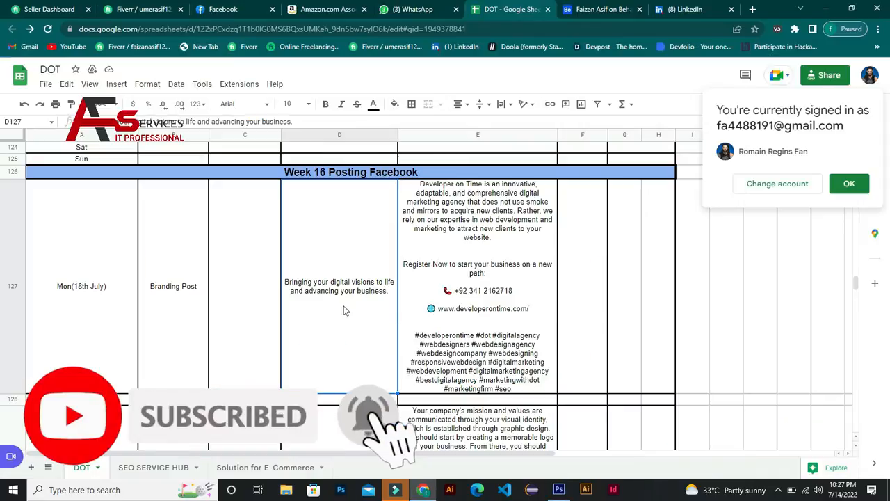
double_click(351, 304)
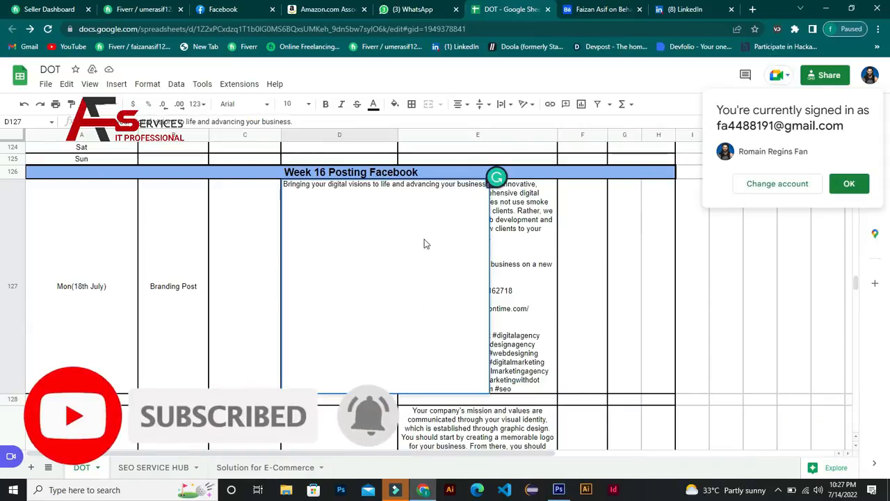
key("ctrl+a")
key("ctrl+c")
Open a blank Notepad document and paste the copied headline into it
key("alt+Tab")
key("super")
type("not")
key("Return")
key("ctrl+v")
left_click(566, 218)
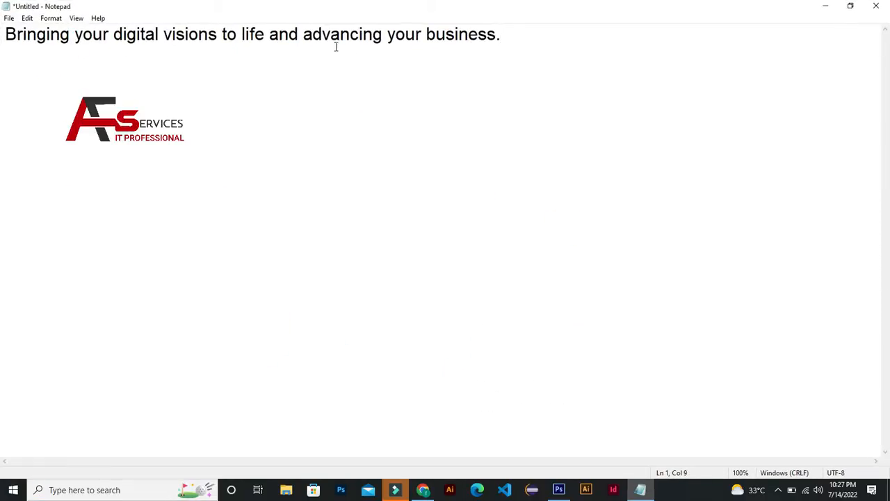
Copy the phrase "advancing your business." from the headline in Notepad
left_click_drag(304, 34, 524, 40)
key("ctrl+c")
key("alt+Tab")
key("alt+Tab")
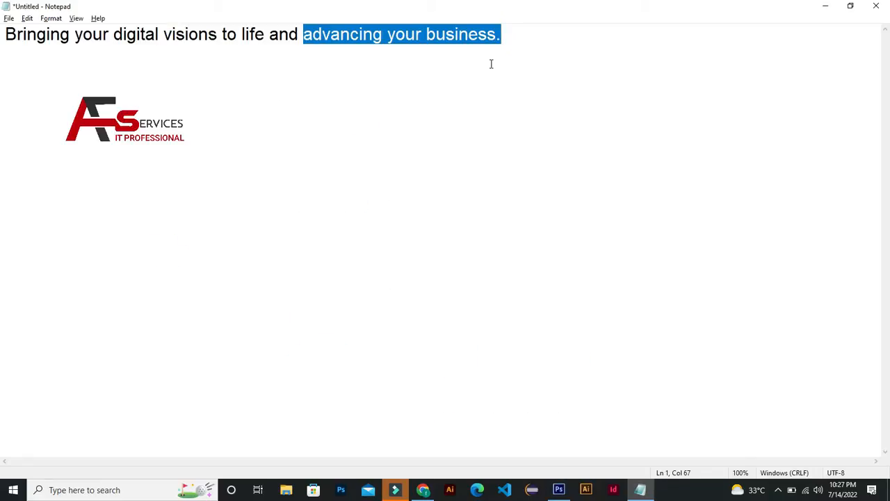
Search Google Images in a new browser tab for "advancing your business. full hd pics"
key("alt+Tab")
key("Tab")
key("ctrl+t")
key("ctrl+v")
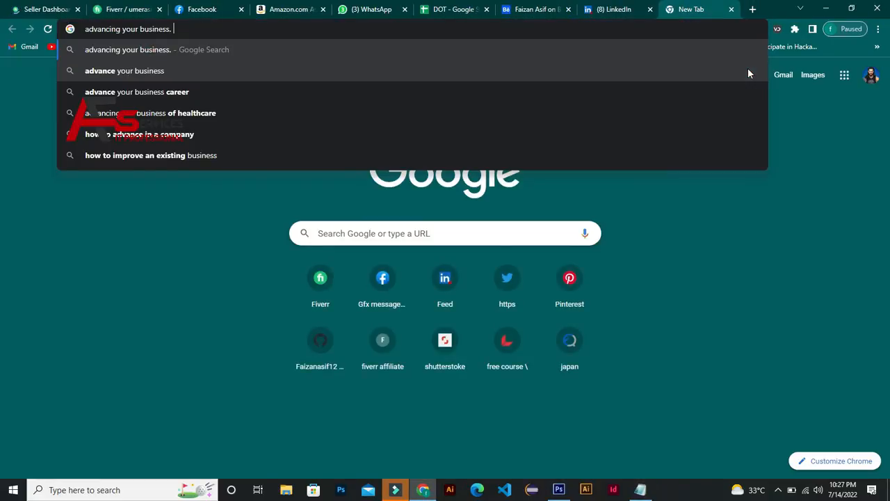
type("full hd pics")
key("Return")
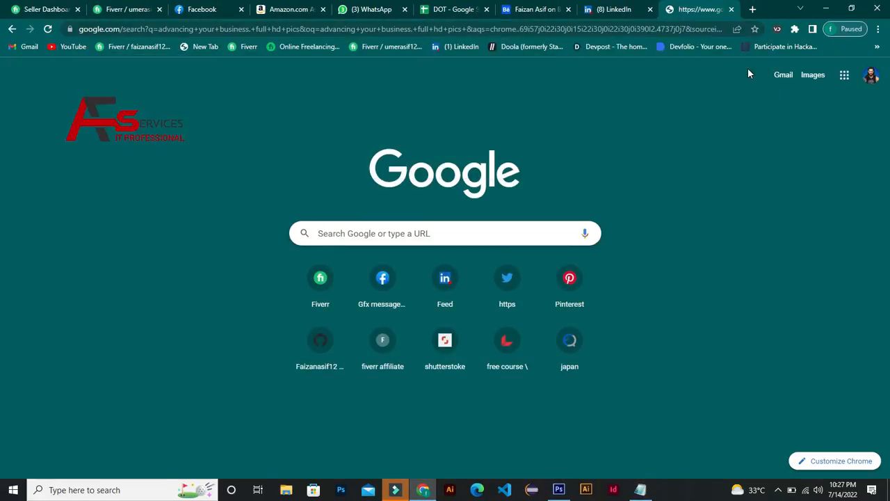
left_click(154, 122)
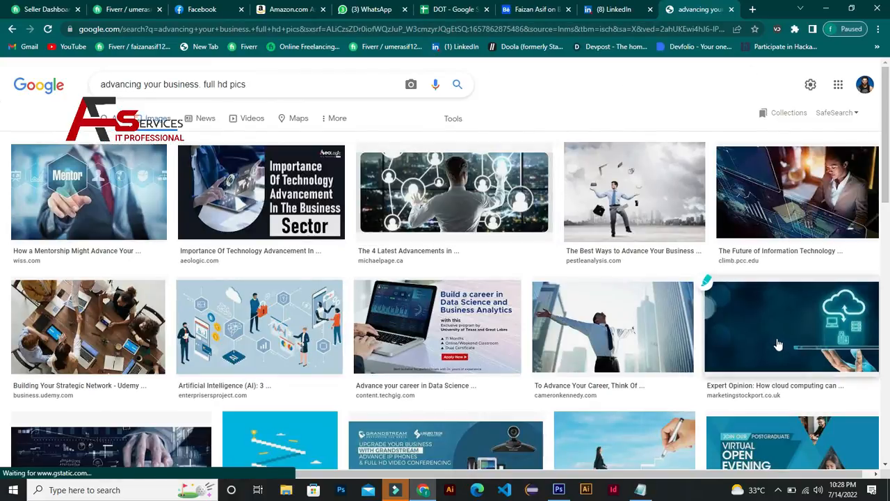
Open the preview of the Marketing Stockport cloud computing picture and copy the image
left_click(778, 345)
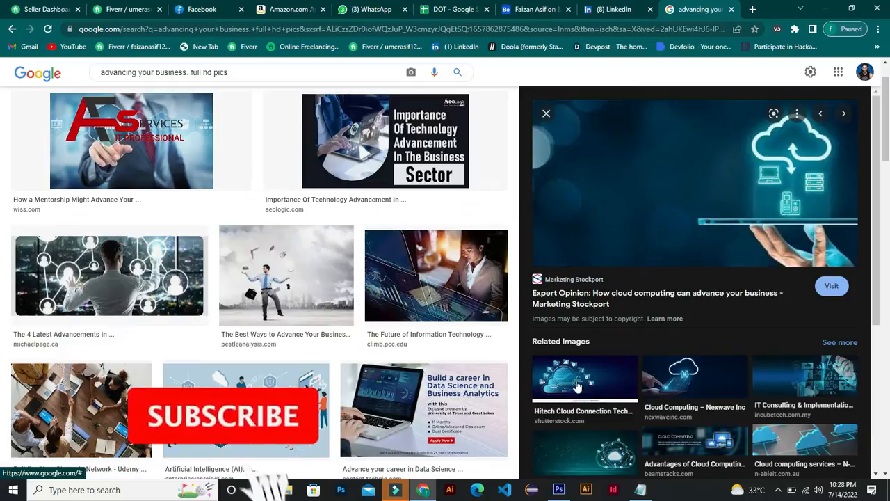
right_click(679, 190)
left_click(731, 323)
Return to post 18 july.psd in Photoshop, paste the cloud image and move it over the diamond shape
key("alt+Tab")
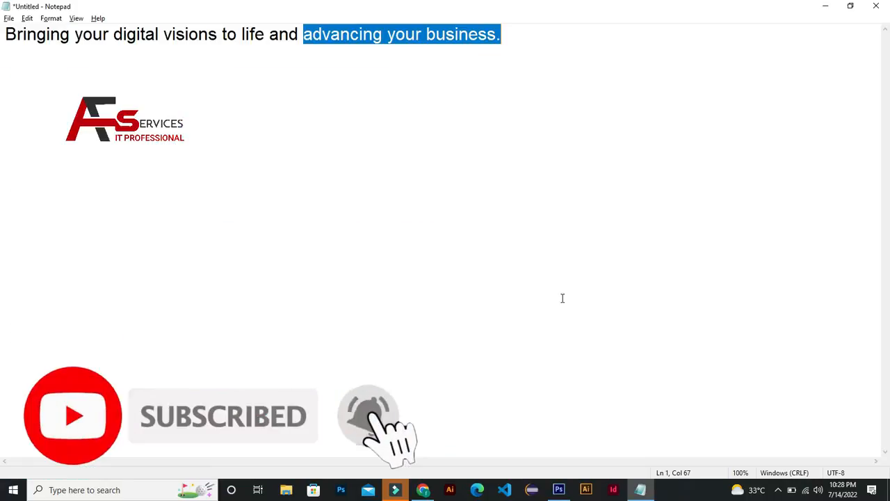
key("alt+Tab")
key("ctrl+v")
left_click_drag(453, 246, 515, 185)
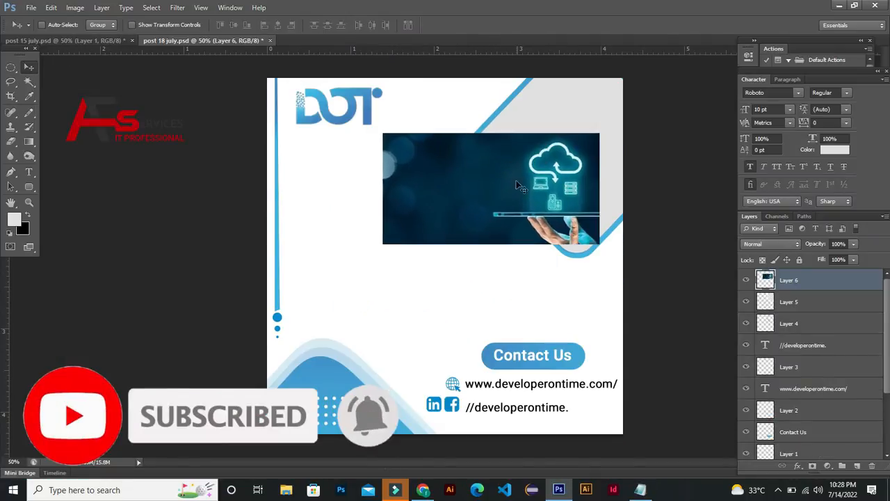
Free-transform the cloud image to about 168.91% scale and -22.54° rotation so its cloud and hand cover the diamond
key("ctrl+t")
left_click_drag(608, 132, 628, 27)
left_click_drag(594, 115, 580, 120)
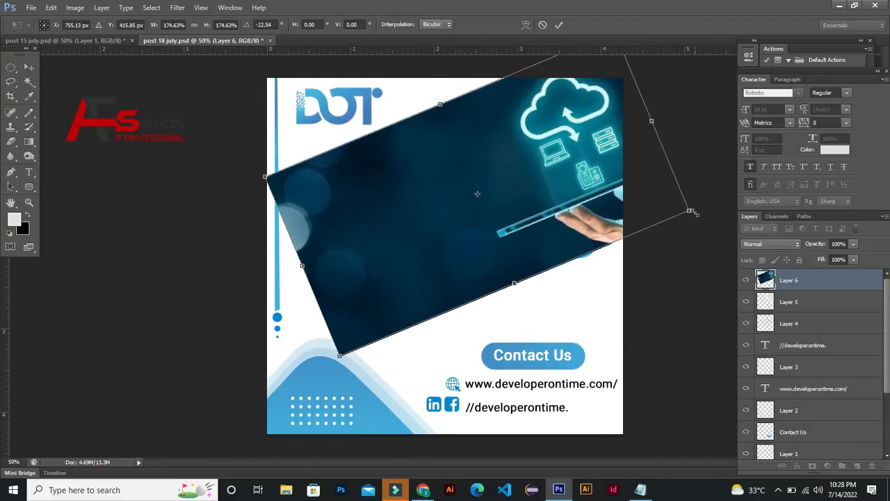
mouse_move(691, 211)
left_mouse_down()
mouse_move(689, 200)
mouse_move(648, 197)
mouse_move(687, 202)
left_mouse_up()
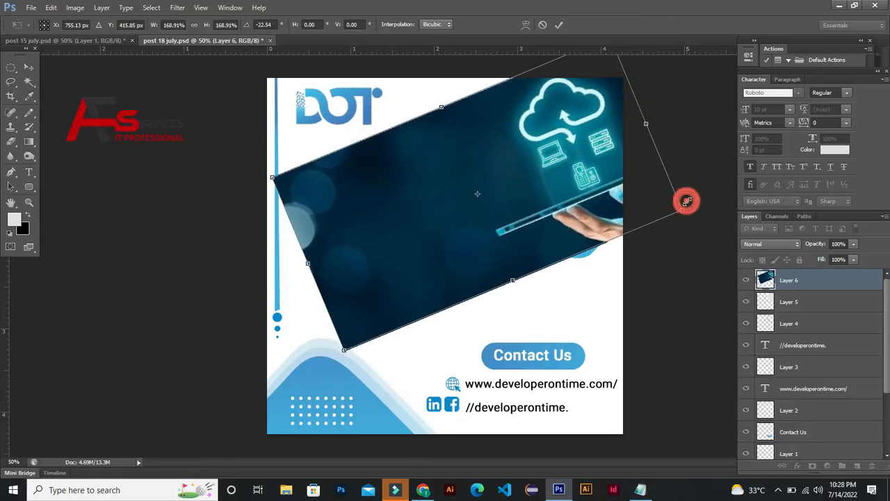
key("Return")
Move the cloud image layer beneath the blue diamond outline and delete the parts of the image outside that outline
left_click_drag(791, 280, 800, 319)
left_click(808, 302)
key("w")
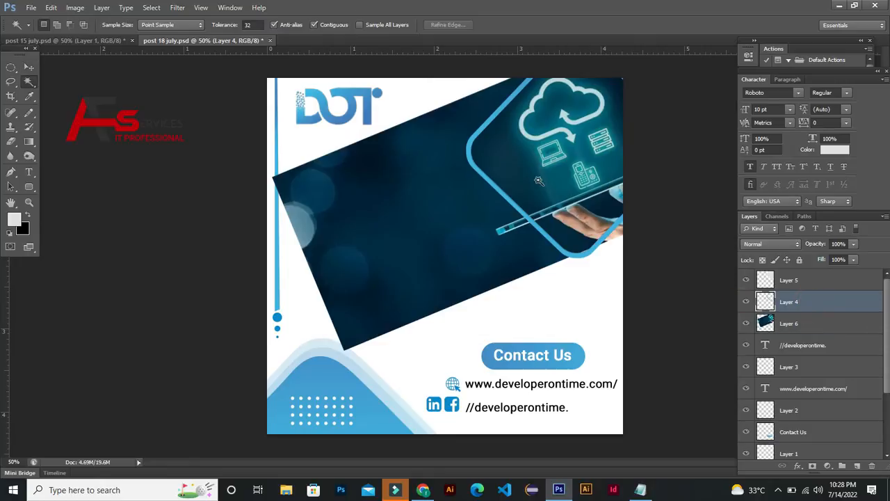
left_click(743, 281)
left_click(795, 327)
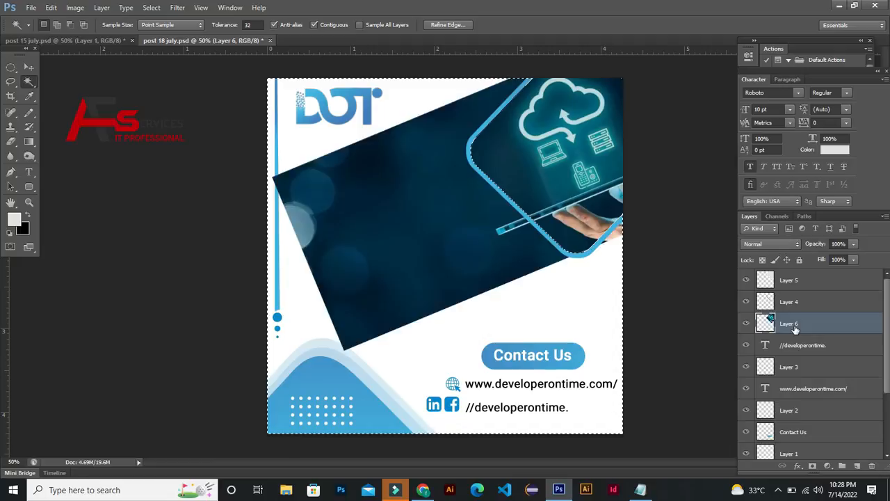
key("Delete")
key("ctrl+d")
Nudge the cropped cloud image in small steps to centre it inside the blue diamond outline
key("v")
key("Up")
key("Up")
key("Right")
key("Up")
key("Up")
key("Right")
key("Right")
key("Right")
key("Up")
key("Up")
key("Right")
key("Down")
key("Down")
key("Left")
key("Down")
key("Down")
key("Left")
key("Left")
key("Up")
key("Right")
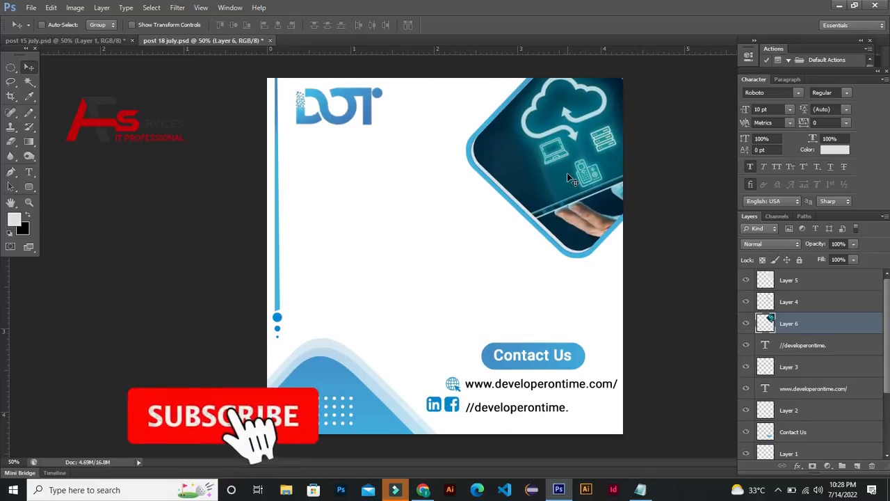
Check the grey diamond layer's visibility and shift the blue outline slightly to sit closer around the cloud image
left_click(774, 280)
left_click(745, 277)
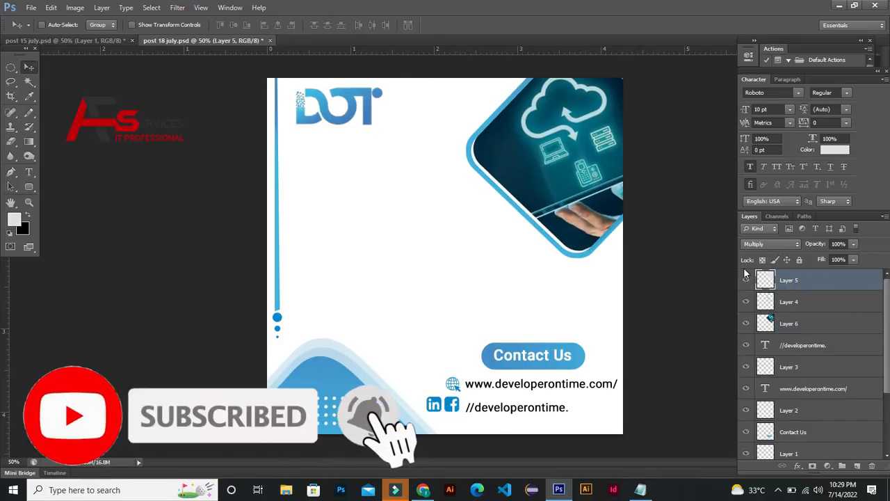
left_click(813, 302)
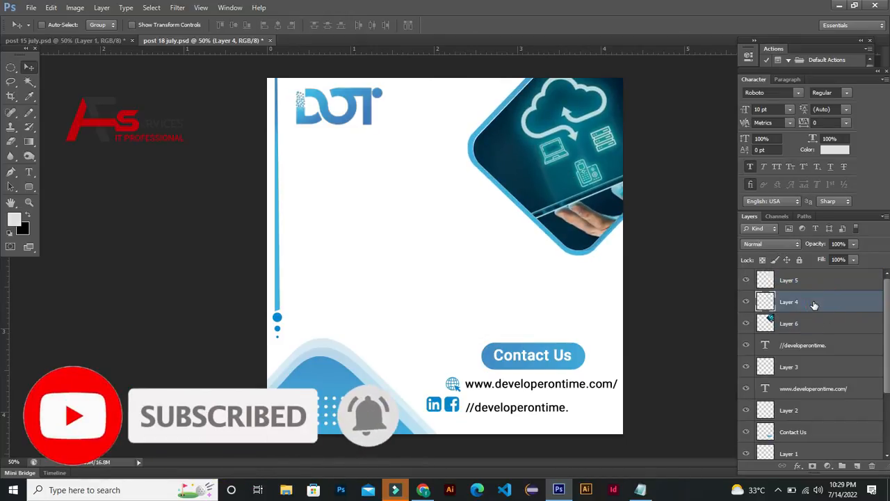
Add a white stroke positioned inside to Layer 5 of the diamond frame
left_click(796, 280)
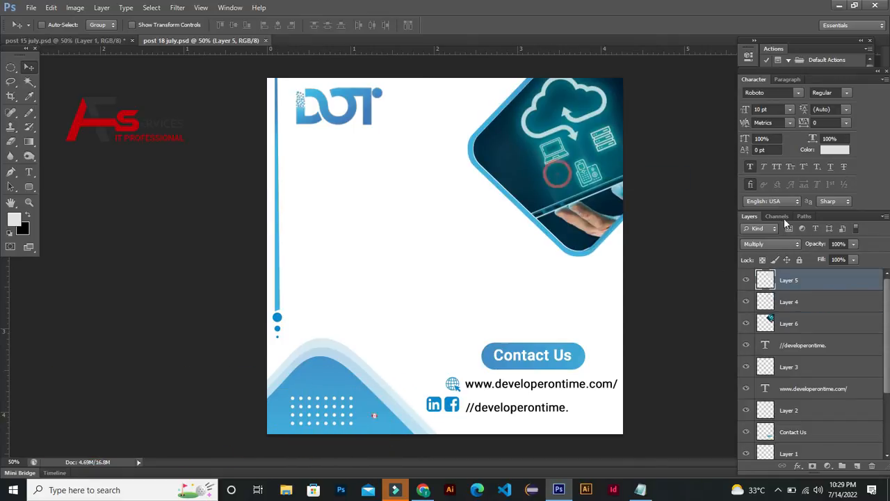
double_click(800, 275)
left_click(63, 168)
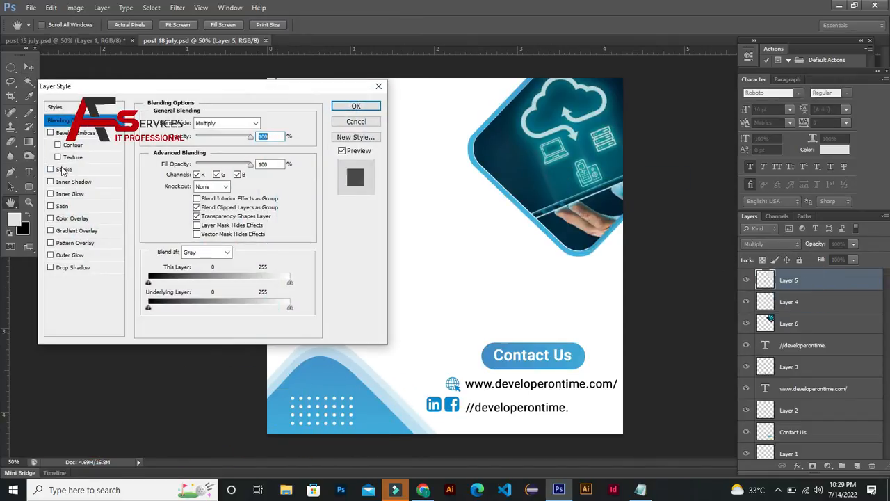
left_click(176, 199)
left_click(449, 194)
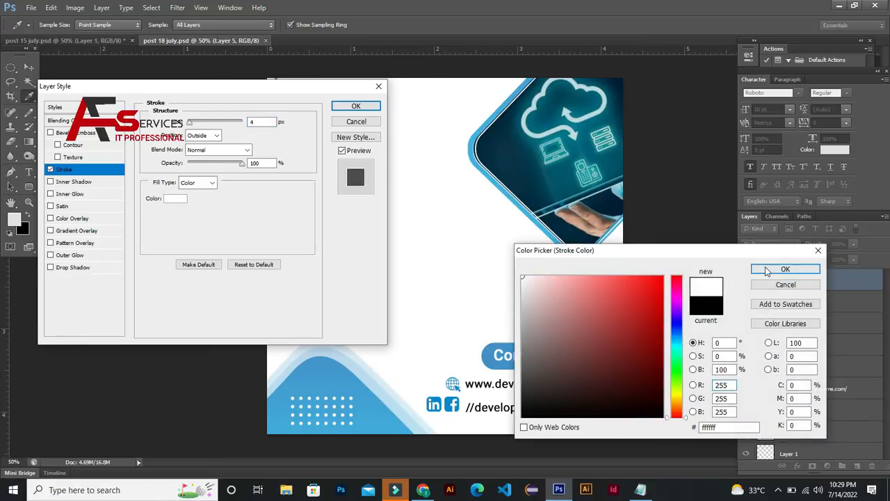
left_click(765, 270)
left_click(208, 135)
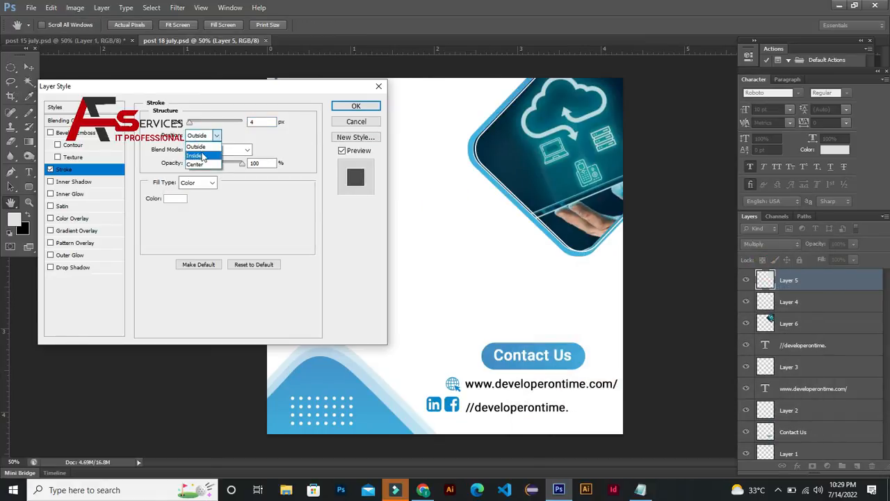
left_click(198, 145)
left_click_drag(193, 126, 186, 123)
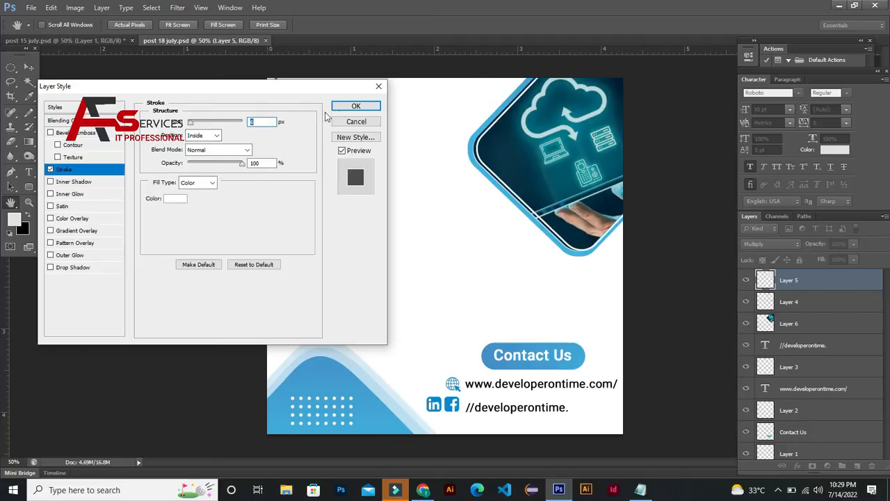
left_click(356, 106)
Copy the layer style from Layer 5 and paste it onto the cloud image on Layer 6
left_click(746, 281)
left_click(746, 281)
right_click(805, 284)
left_click(742, 277)
left_click(778, 304)
right_click(788, 347)
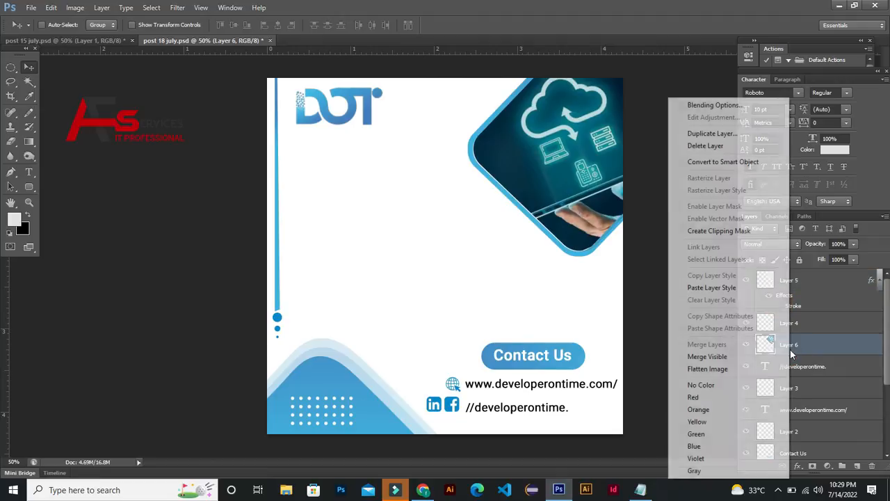
left_click(709, 284)
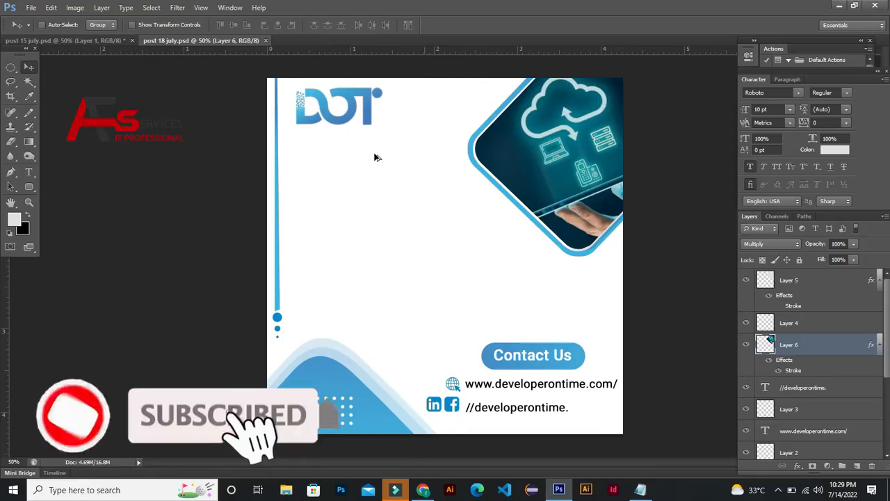
Add the heading "Bringing" below the logo in all caps, coloured with the blue 4398d2 sampled from the wave shape
key("t")
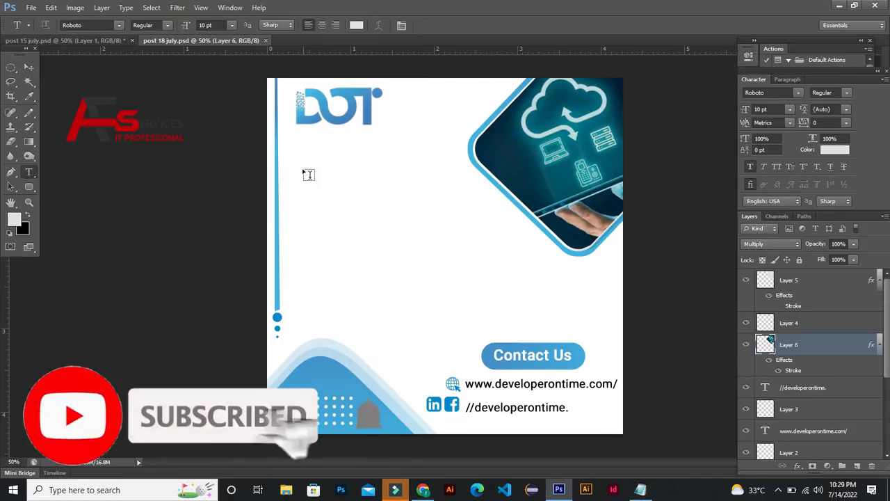
left_click(306, 173)
type("Bringing")
key("ctrl+a")
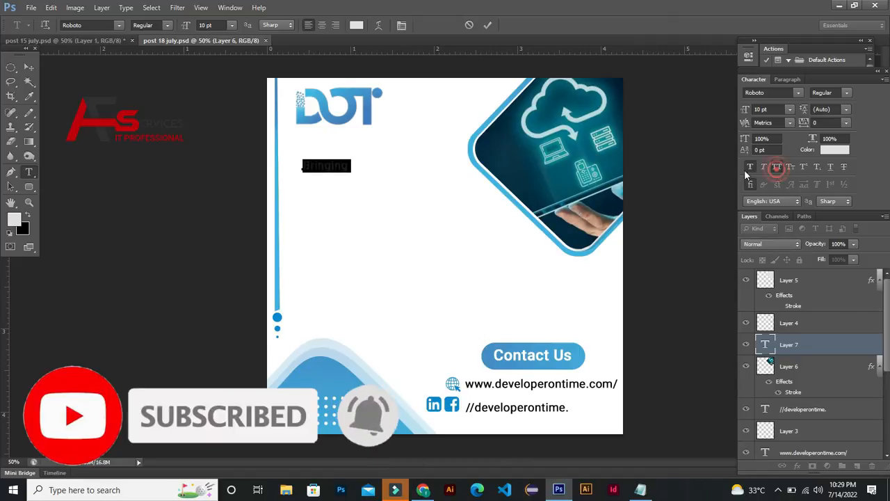
left_click(356, 26)
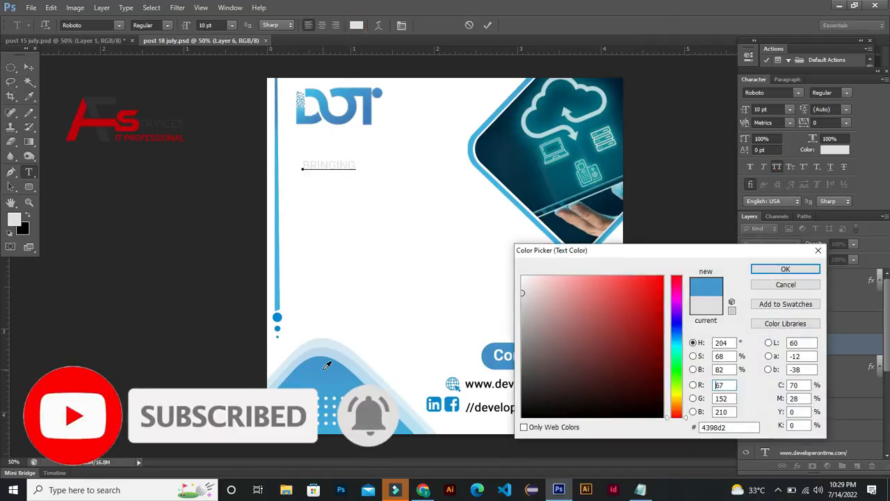
left_click(323, 370)
left_click(801, 269)
Make the BRINGING heading bold and set its size to 36 pt
left_click(232, 25)
left_click(228, 189)
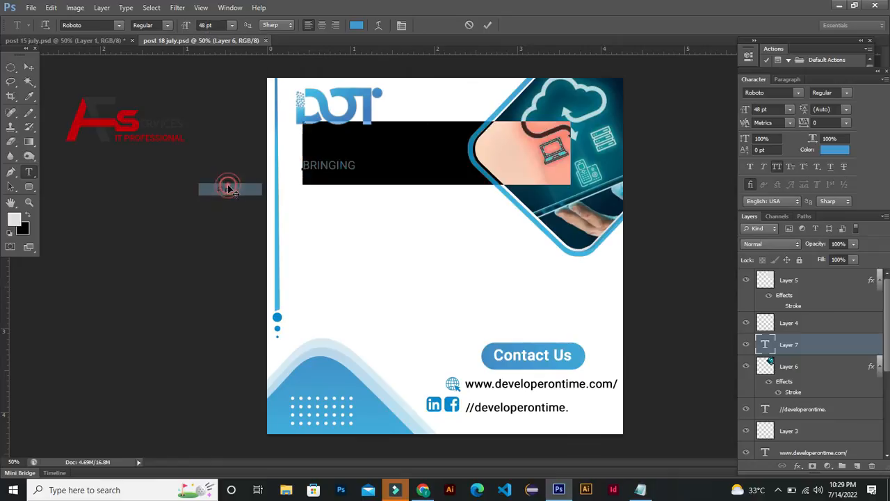
key("ctrl+shift+comma")
key("ctrl+shift+comma")
key("ctrl+shift+comma")
left_click(168, 26)
left_click(161, 72)
left_click(413, 157)
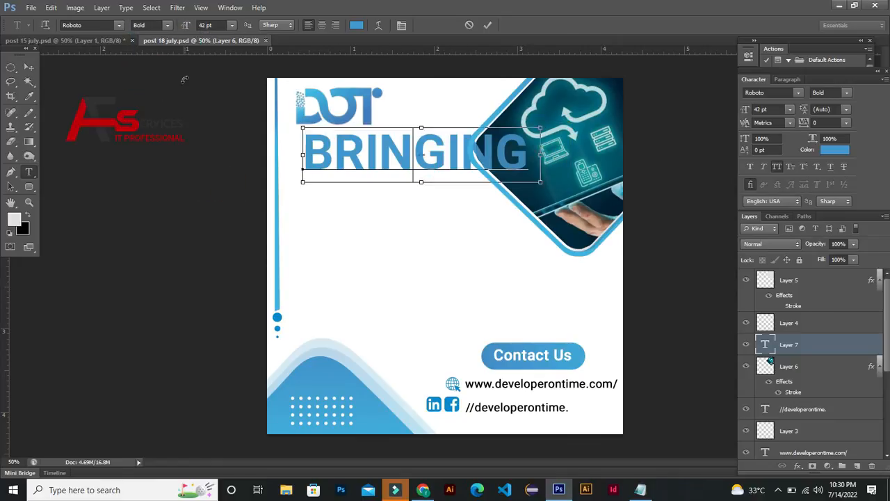
key("ctrl+a")
key("ctrl+shift+comma")
key("ctrl+shift+comma")
key("ctrl+shift+comma")
Position the heading under the logo at 34 pt and shift the logo left to line up with the heading's start
left_click(29, 70)
left_click_drag(393, 158, 397, 184)
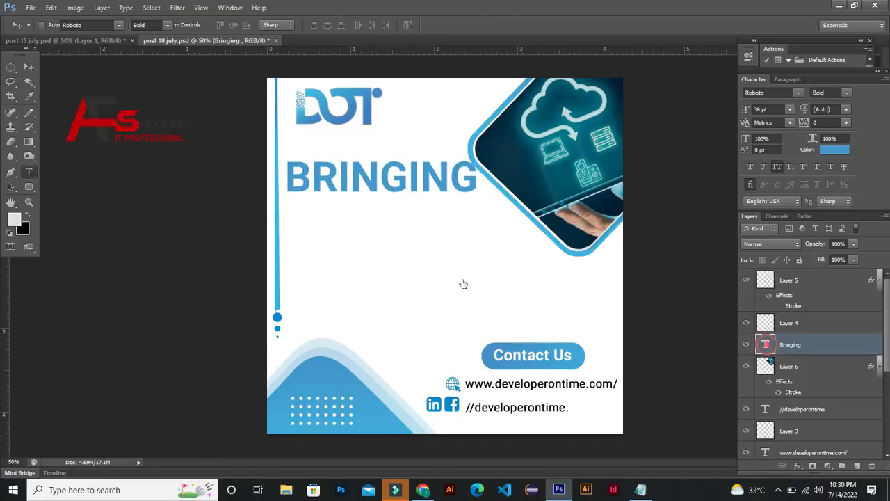
key("ctrl+shift+comma")
key("ctrl+shift+period")
left_click(29, 67)
right_click(405, 124)
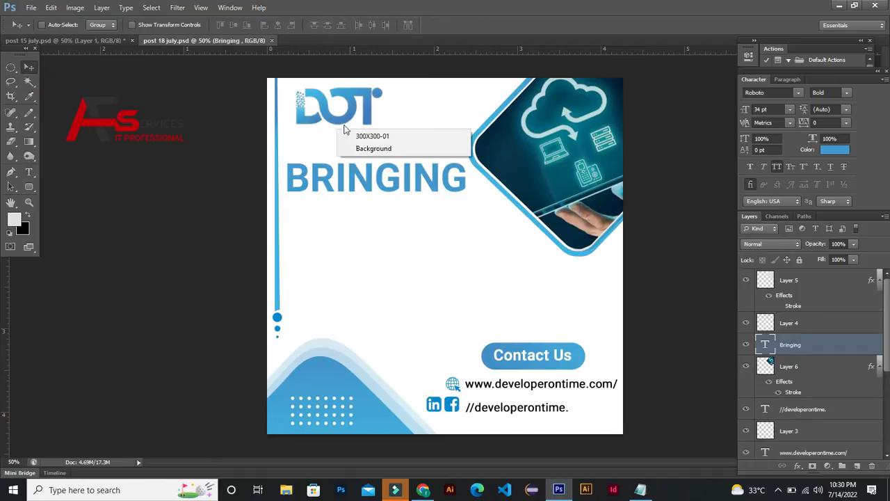
left_click(426, 131)
Duplicate the Bringing text layer repeatedly until 50 copies are stacked beneath the original text layer
right_click(405, 182)
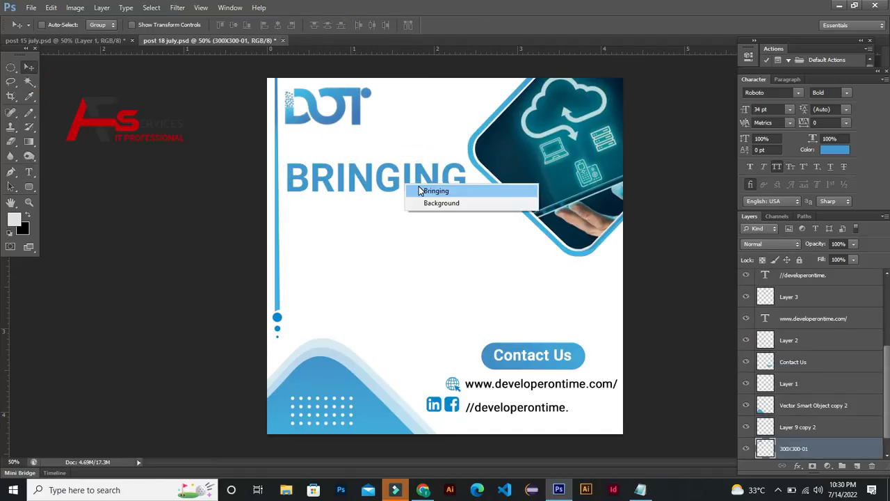
left_click(425, 189)
key("ctrl+j")
left_click_drag(830, 280, 826, 306)
key("ctrl+j")
key("ctrl+j")
key("ctrl+j")
key("ctrl+j")
key("ctrl+j")
key("ctrl+j")
key("ctrl+j")
key("ctrl+j")
key("ctrl+j")
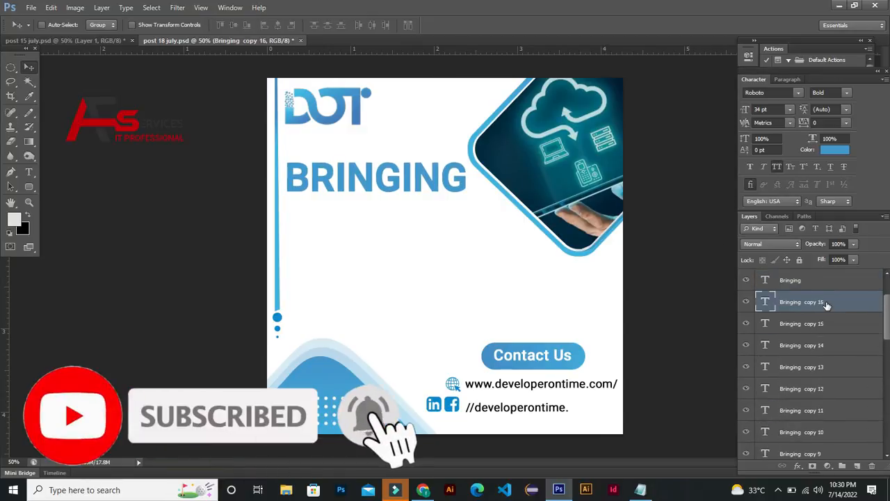
key("ctrl+j")
key("ctrl+j")
key("ctrl+j")
key("ctrl+j")
key("ctrl+j")
key("ctrl+j")
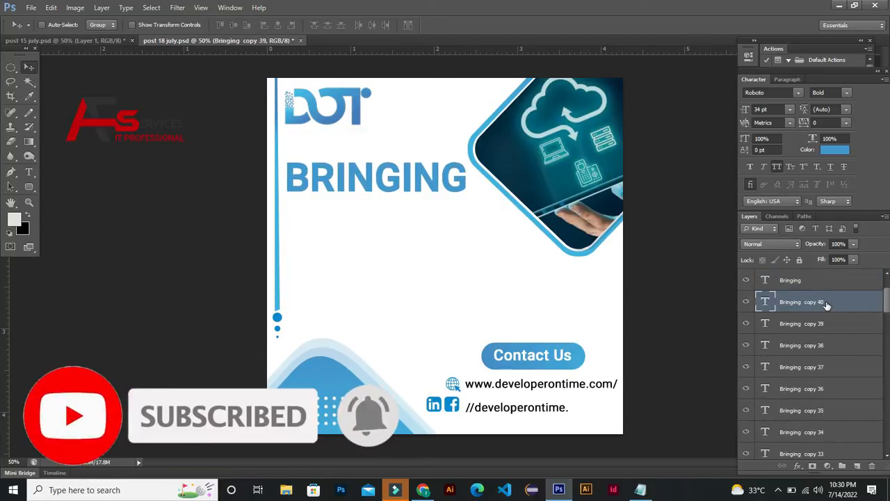
key("ctrl+j")
Select all the Bringing copies and merge them into a single layer
scroll(824, 347, "down", 10)
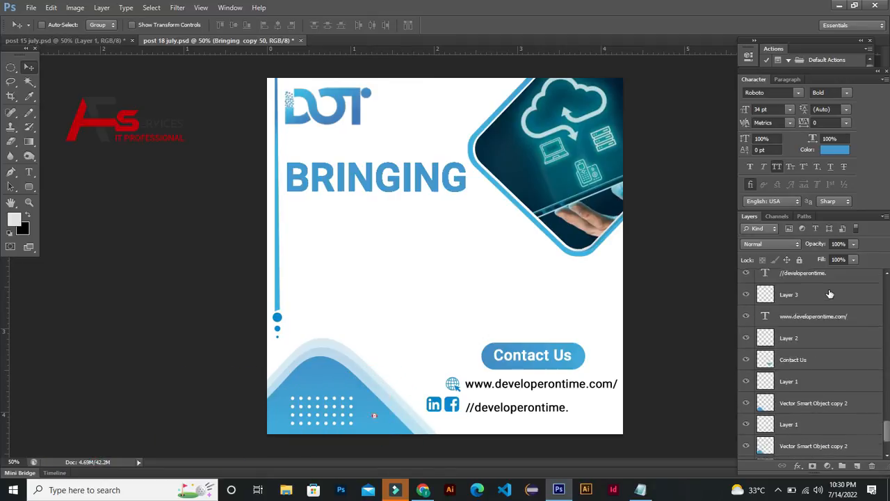
left_click(819, 403, "shift")
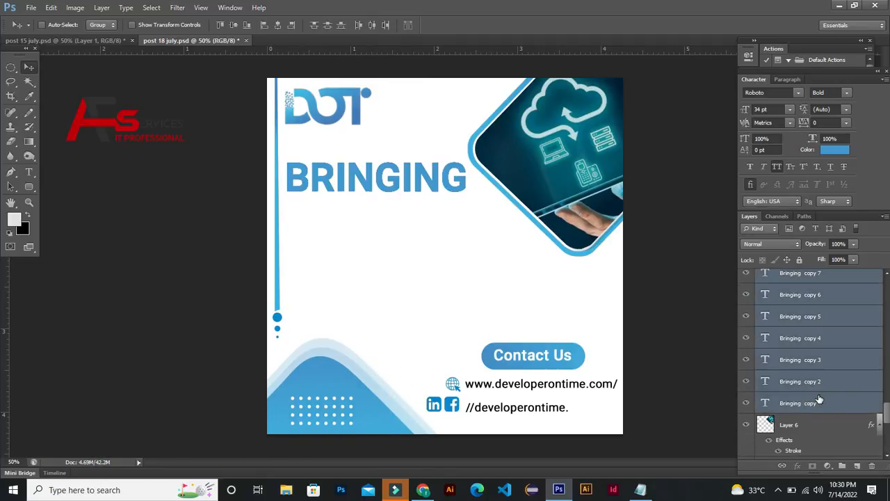
key("ctrl+e")
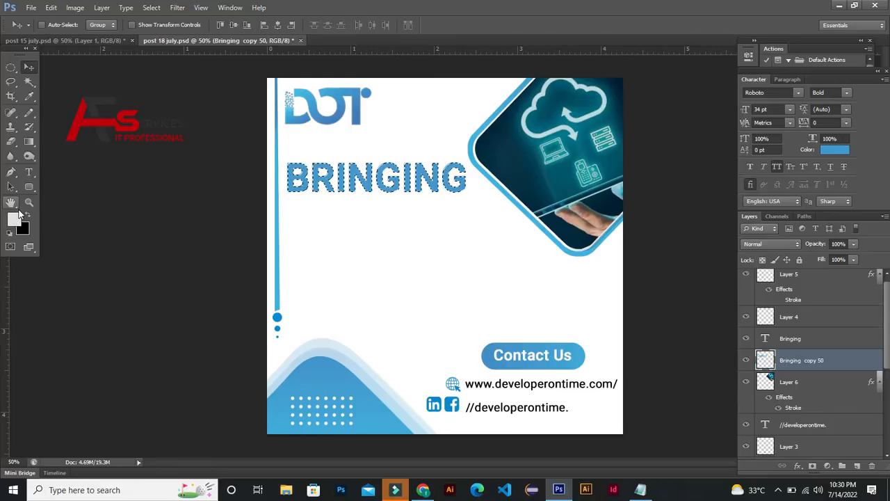
Turn the merged copy into a shadow offset slightly below the BRINGING heading and clear the selection
key("ctrl+d")
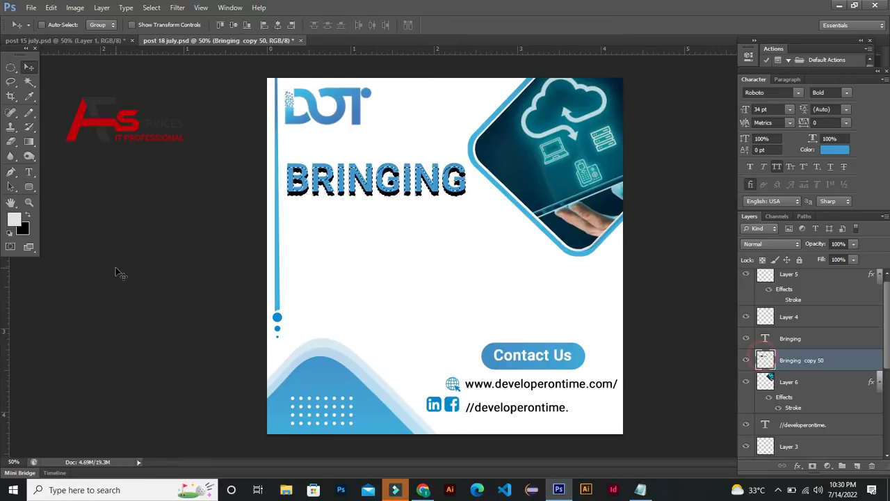
left_click(22, 230)
left_click(755, 282)
key("ctrl+d")
key("ctrl+plus")
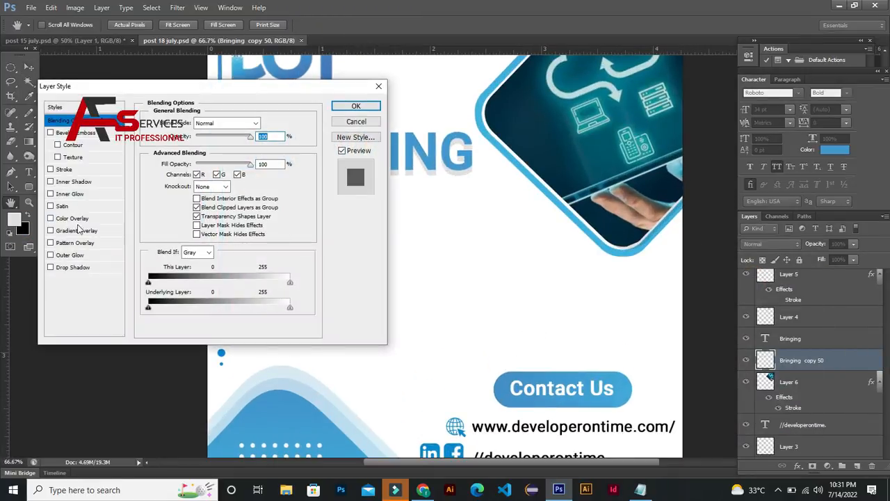
Apply a light grey Color Overlay at 100% opacity to the merged shadow layer
left_click(73, 219)
left_click_drag(212, 86, 754, 162)
left_click(807, 199)
left_click_drag(530, 294, 524, 303)
left_click(785, 268)
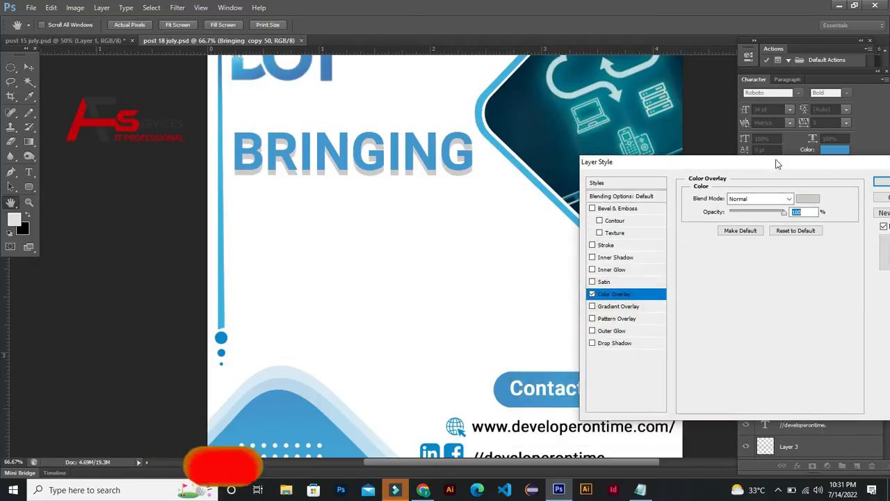
left_click(879, 182)
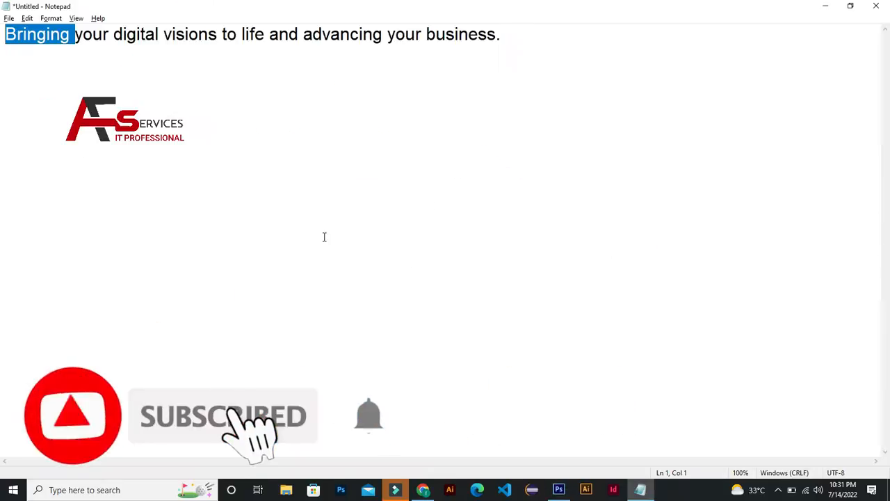
Copy "your digital visions to life and advancing your business" from Notepad into a new text box below the heading in Photoshop
left_click_drag(75, 34, 604, 53)
key("shift+Left")
key("alt+Tab")
key("t")
left_click_drag(235, 202, 472, 316)
type("YOUR DIGITAL")
Set the body text size to 15 pt
key("Down")
key("Down")
key("Down")
key("Down")
key("Down")
key("Down")
key("Down")
key("Down")
key("Down")
key("Down")
key("Down")
key("Down")
key("Down")
key("Down")
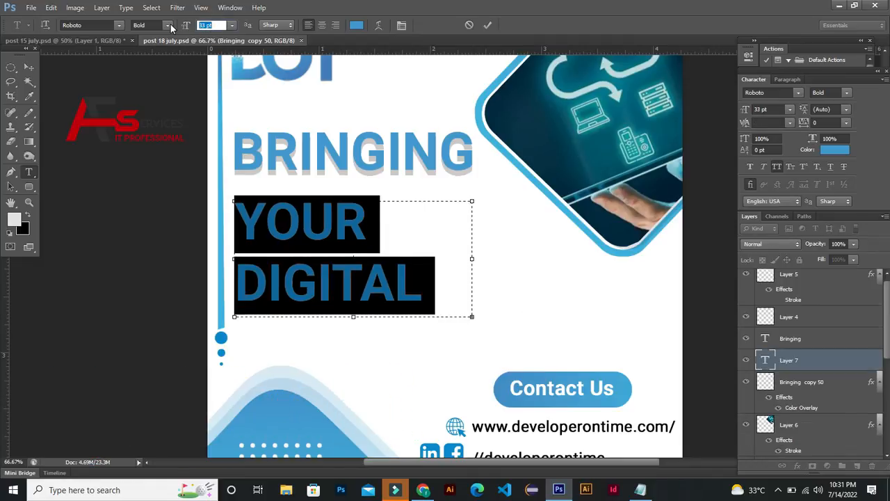
key("BackSpace")
key("BackSpace")
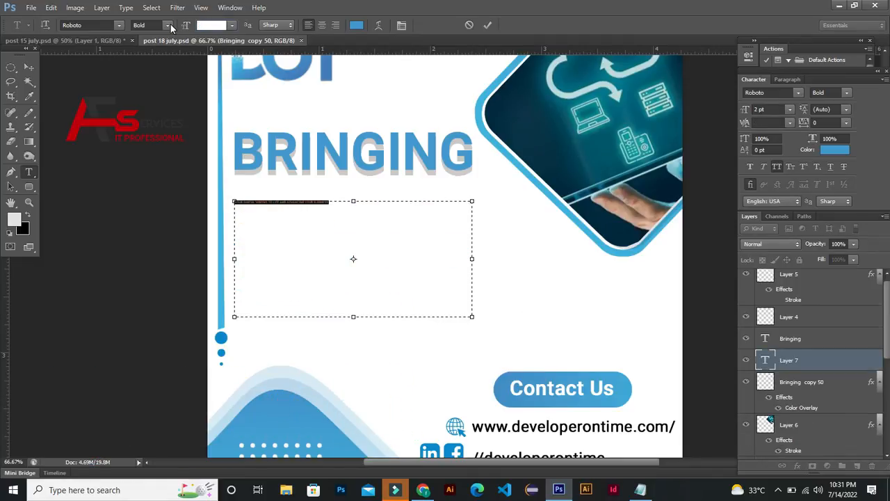
type("12")
key("BackSpace")
key("BackSpace")
type("15")
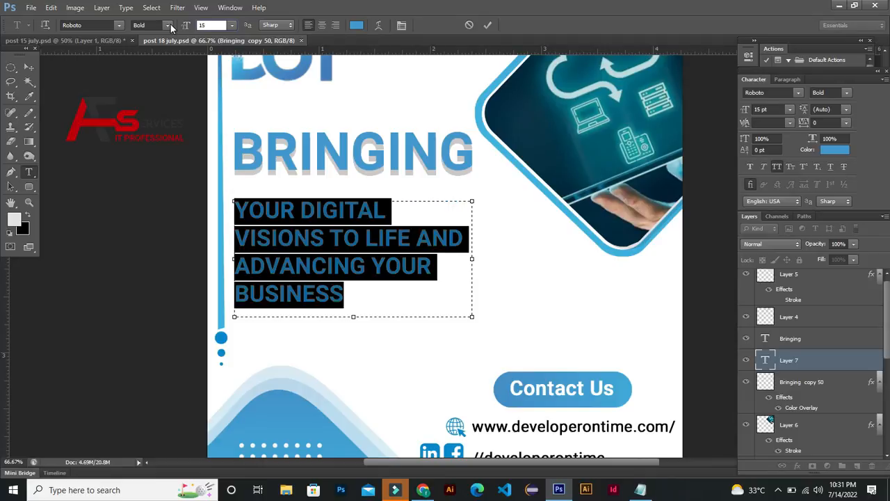
Try justifying the body paragraph with its last line left, and restore left alignment
left_click(786, 79)
left_click(794, 94)
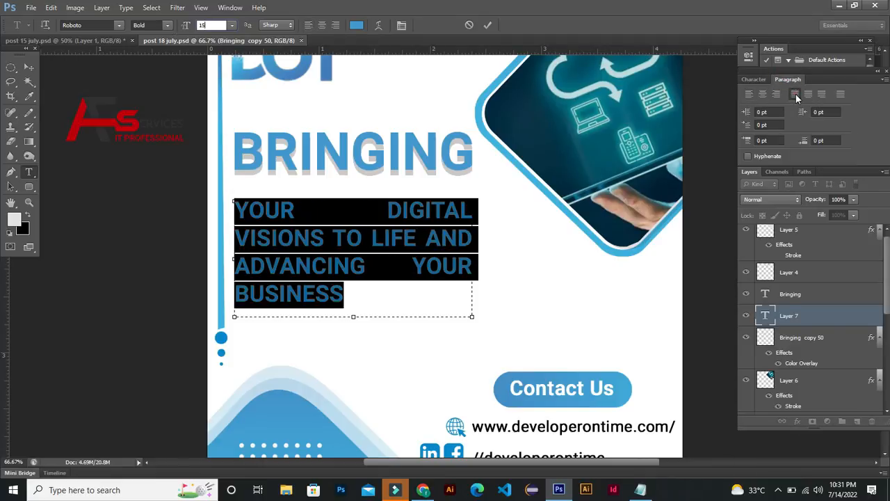
left_click(748, 96)
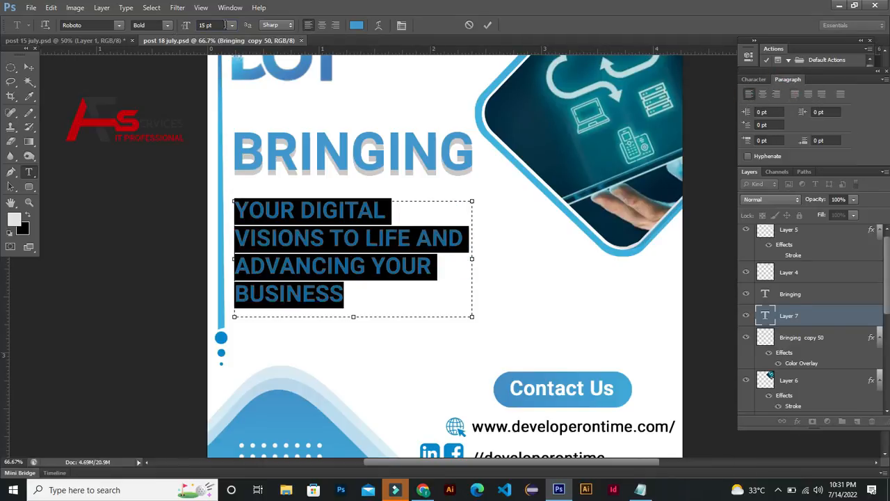
Set the body text size to 13 pt and its colour to black
type("14")
key("Up")
key("Down")
key("Down")
left_click(378, 256)
key("ctrl+a")
left_click(355, 25)
left_click(777, 270)
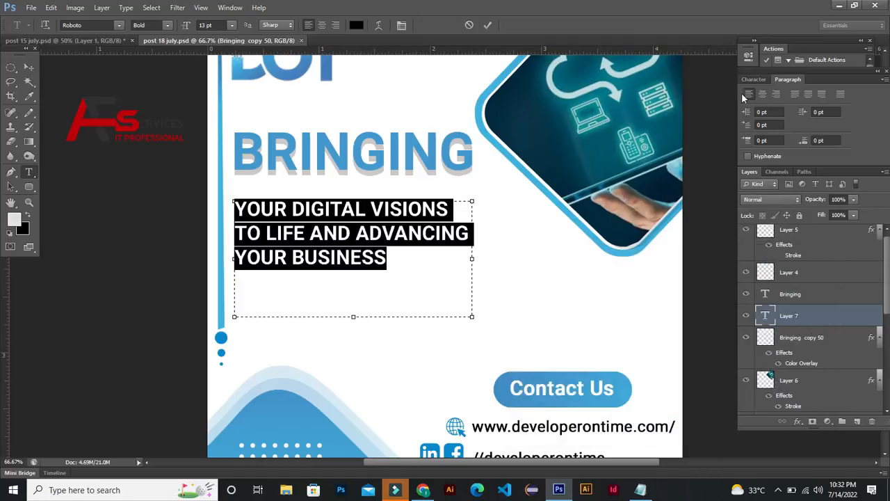
Turn off All Caps for the body text and test the faux bold and small caps styles
left_click(753, 79)
left_click(776, 168)
left_click(750, 167)
left_click(750, 167)
left_click(790, 168)
left_click(795, 169)
left_click(751, 169)
left_click(751, 168)
Change the font of the entire body text to Requiem and commit the text
left_click(298, 257)
key("ctrl+a")
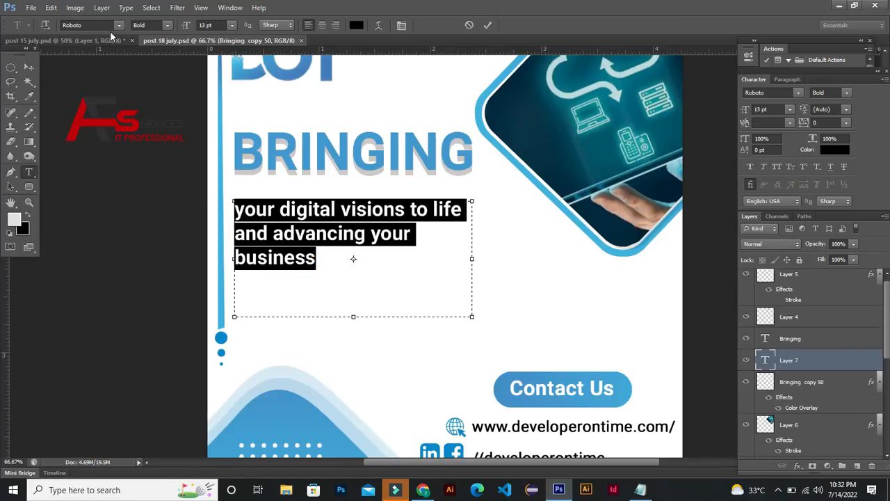
left_click_drag(383, 259, 142, 64)
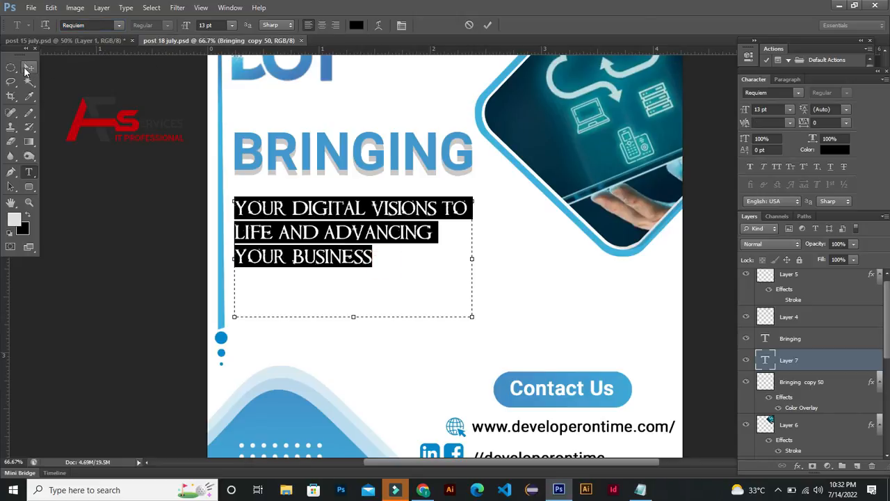
left_click(28, 68)
key("ctrl+minus")
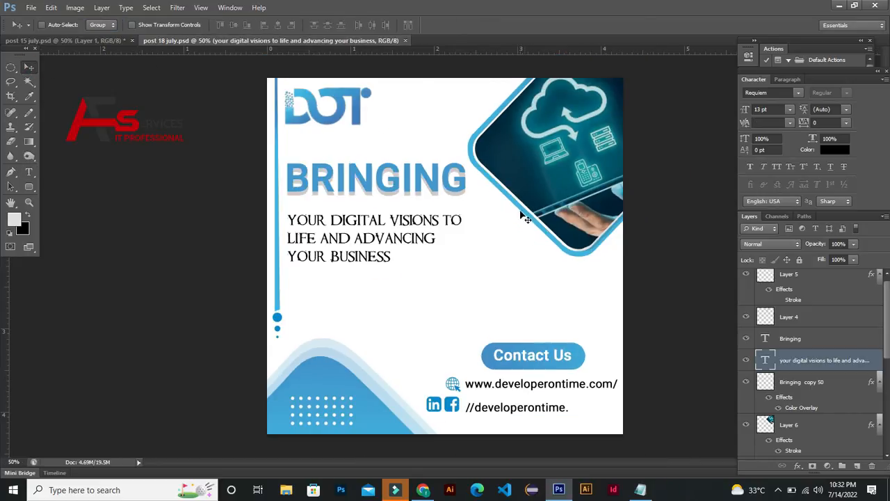
Try enlarging the body text box to about 113.7% and shifting it down, and undo the transform
key("ctrl+t")
left_click_drag(465, 210, 459, 238)
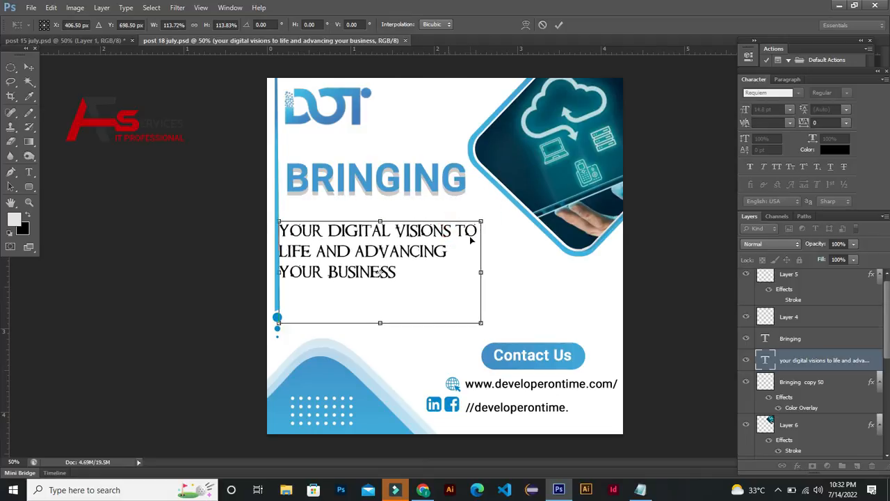
key("Return")
key("ctrl+z")
Reopen the tagline text for editing and shorten its text box to about 0.76 in high
key("ctrl+s")
double_click(764, 360)
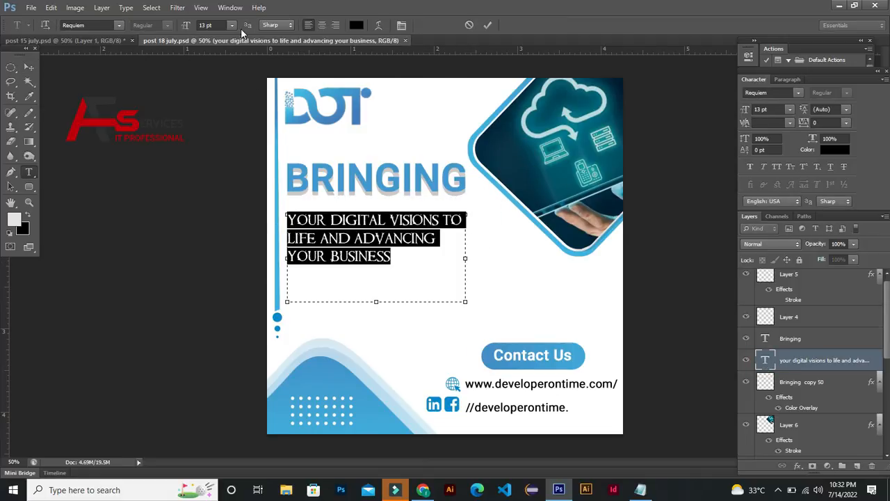
left_click_drag(376, 302, 375, 277)
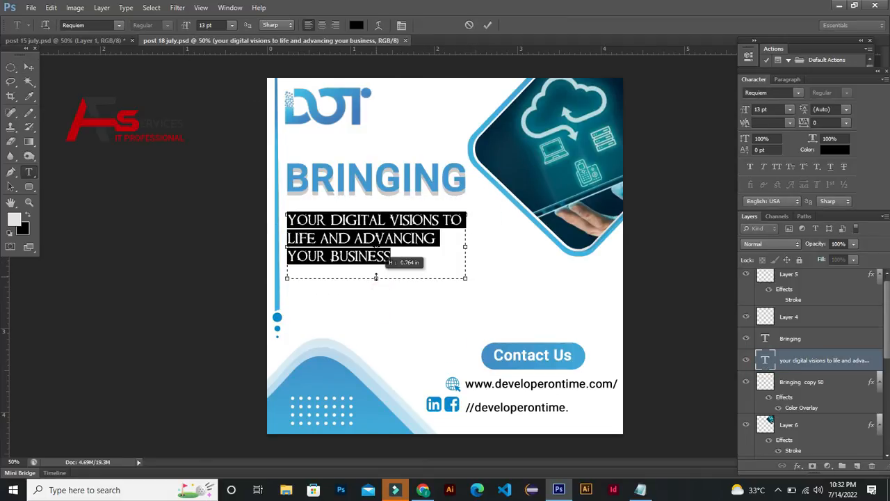
Try justifying the tagline paragraph with its last line centred
left_click(787, 79)
left_click(762, 94)
left_click(808, 94)
Select the tagline text, try other font families such as Ravie, and set the font to Calibri
left_click(425, 253)
left_click_drag(438, 267, 305, 213)
key("Up")
key("Up")
key("Up")
key("Up")
key("Up")
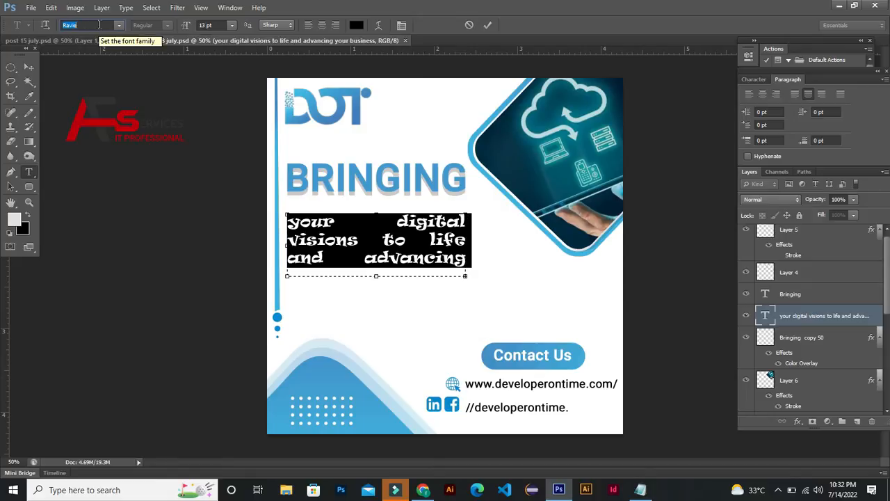
key("Return")
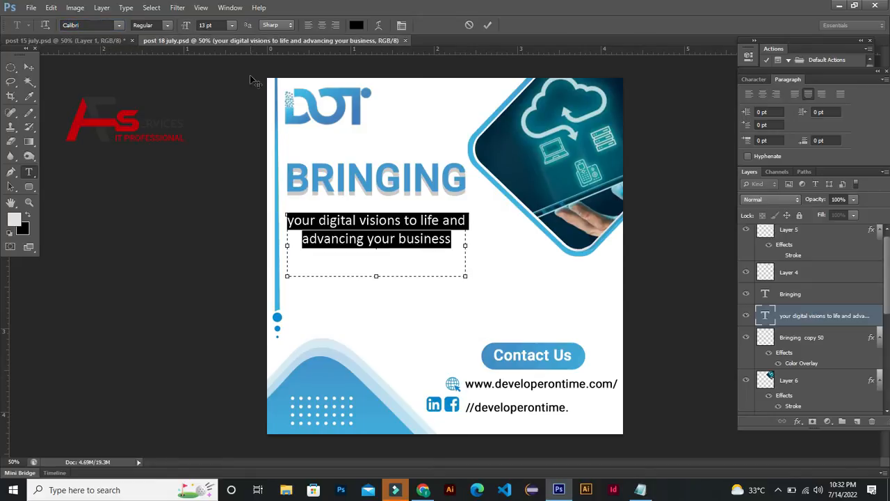
Enlarge the tagline text, trying 15 pt and 17 pt, and set its size to 16 pt
key("ctrl+shift+period")
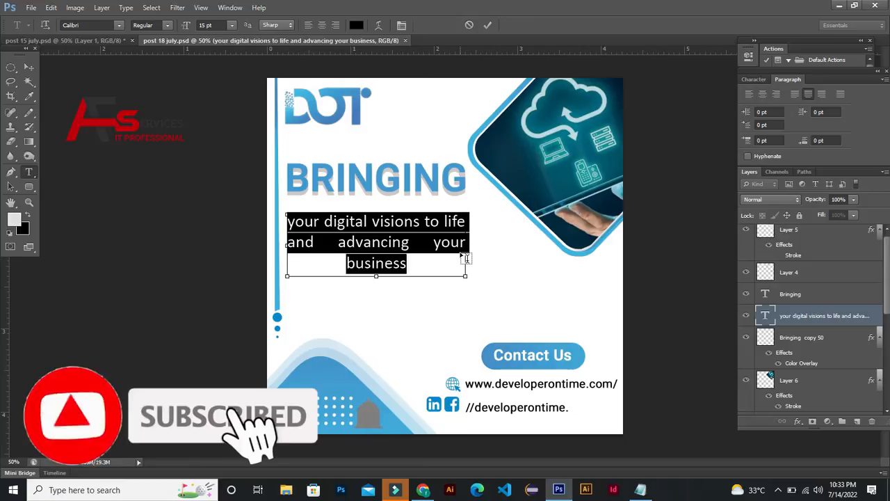
left_click(209, 25)
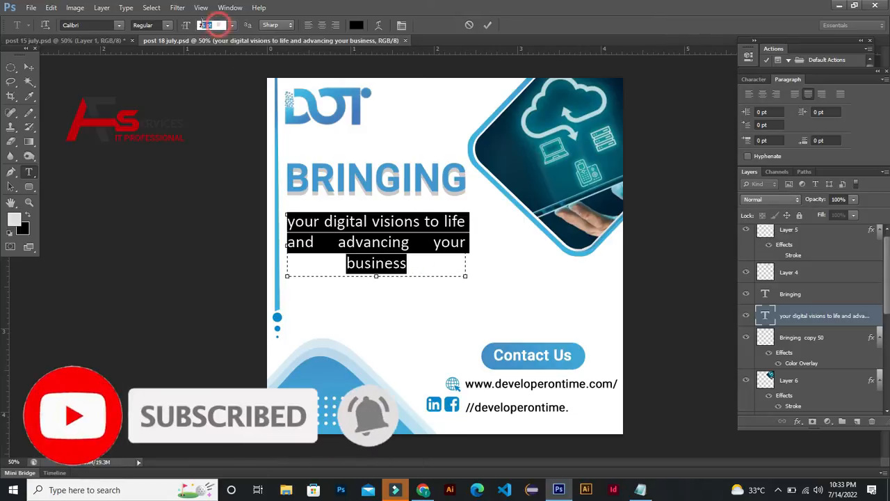
key("Up")
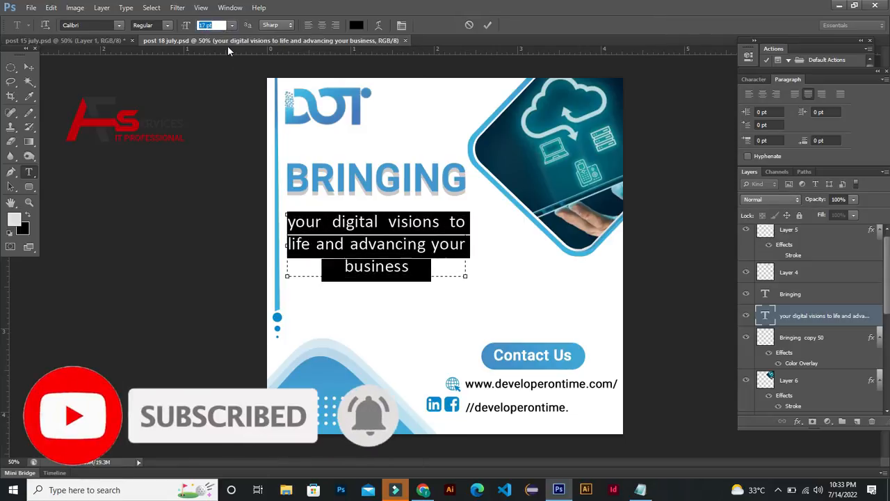
key("Down")
Select the entire tagline text and align it to the left
left_click(413, 261)
key("ctrl+a")
left_click(748, 94)
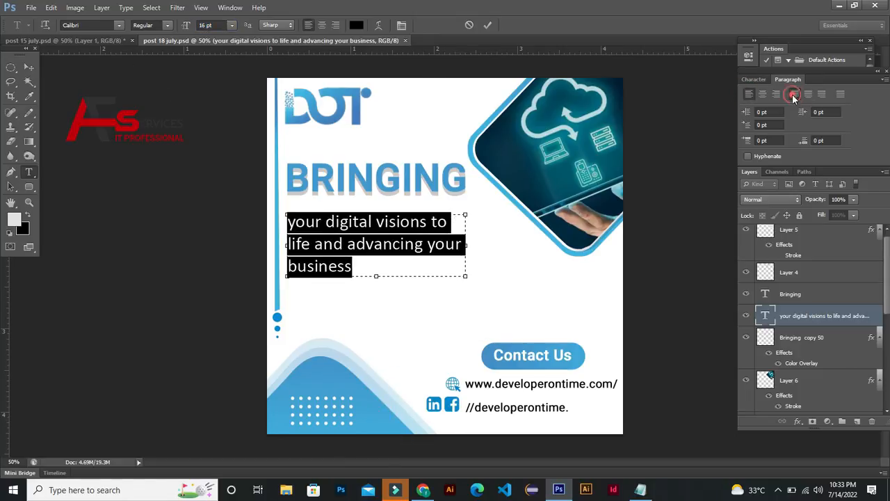